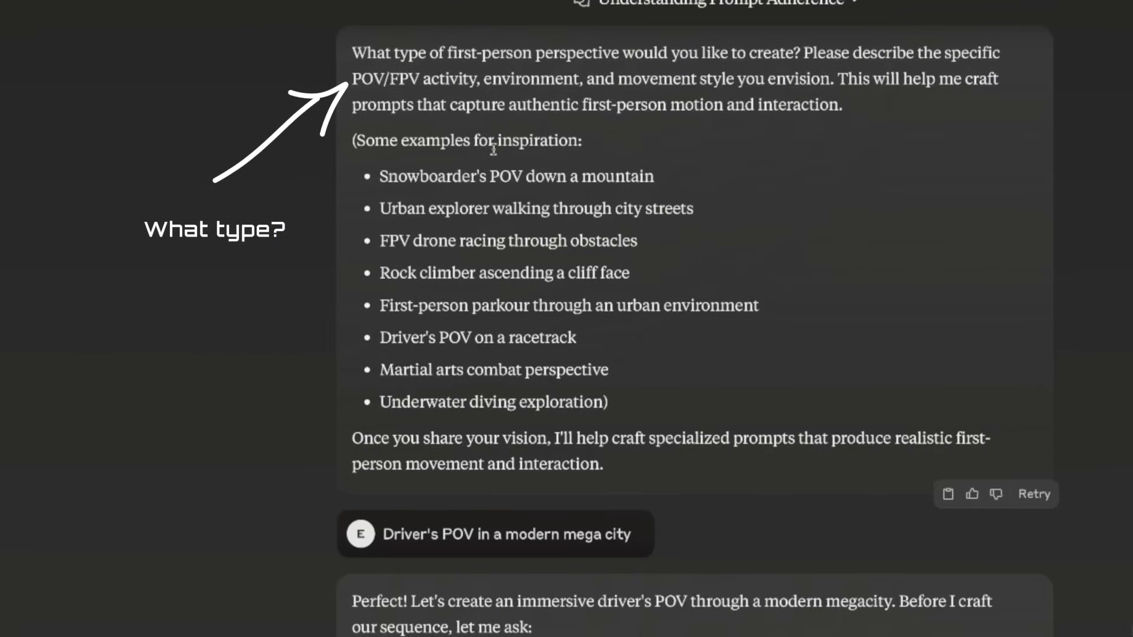
Scroll through Claude's five futuristic night-drive POV prompt code blocks
{"action": "scroll", "coordinate": [494, 445], "scroll_direction": "down", "scroll_amount": 3}
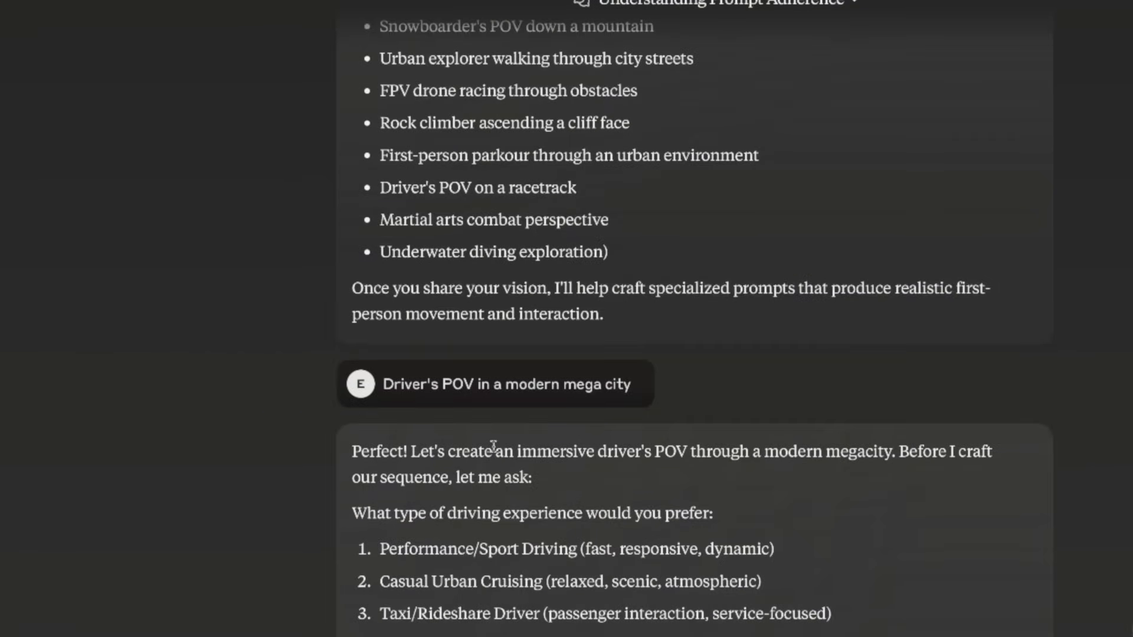
{"action": "scroll", "coordinate": [518, 415], "scroll_direction": "down", "scroll_amount": 3}
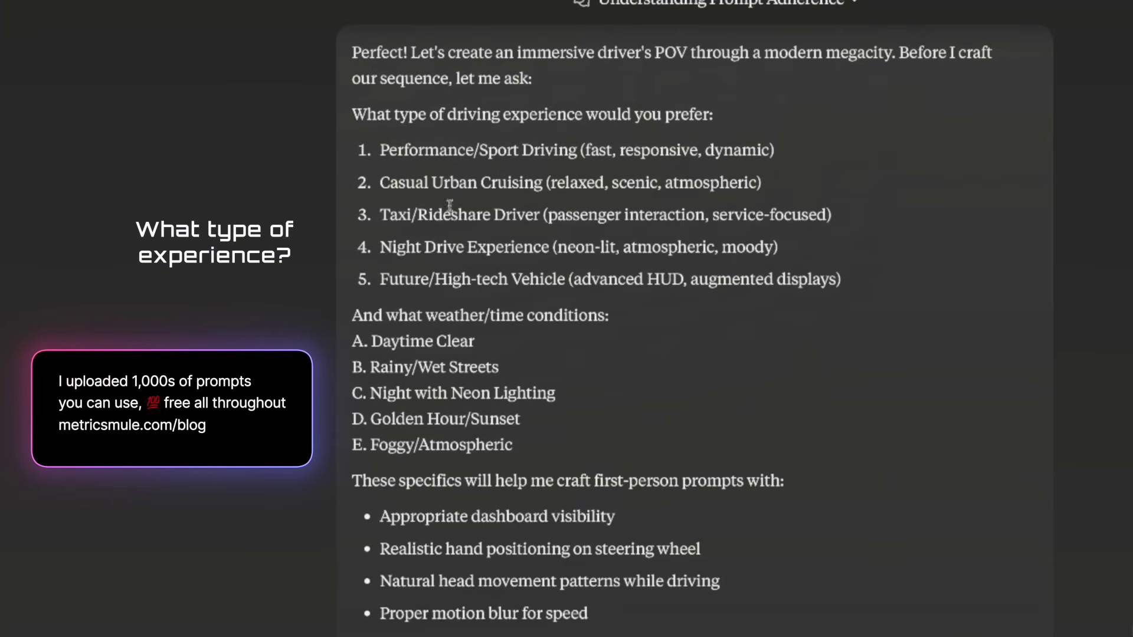
{"action": "scroll", "coordinate": [459, 340], "scroll_direction": "down", "scroll_amount": 1}
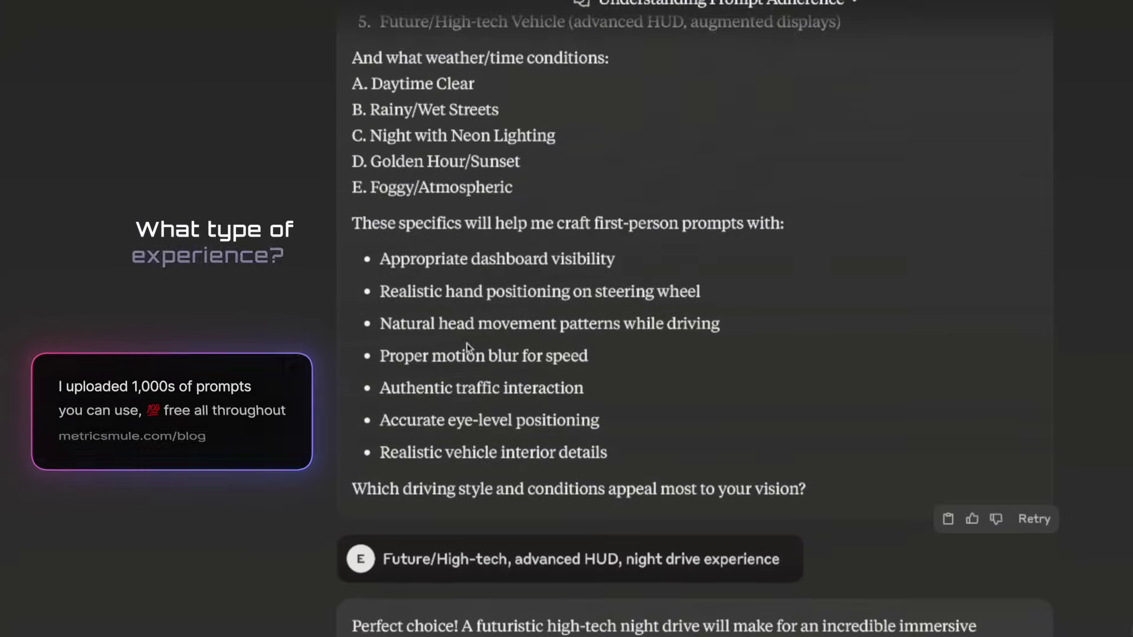
{"action": "scroll", "coordinate": [467, 280], "scroll_direction": "down", "scroll_amount": 10}
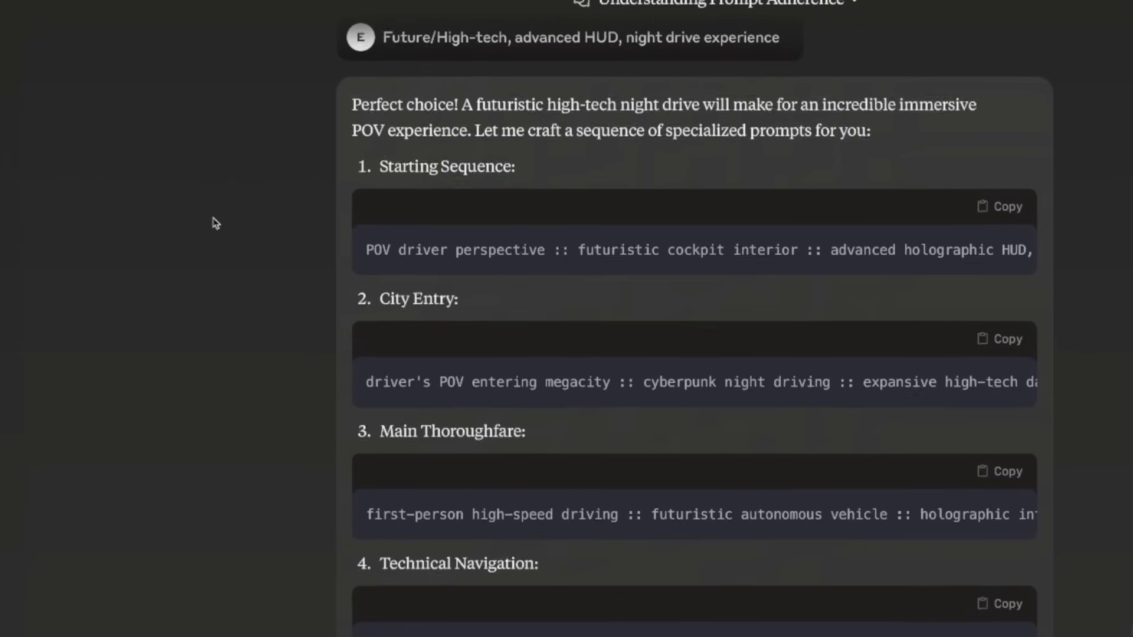
{"action": "scroll", "coordinate": [531, 268], "scroll_direction": "down", "scroll_amount": 1}
{"action": "scroll", "coordinate": [486, 254], "scroll_direction": "down", "scroll_amount": 3}
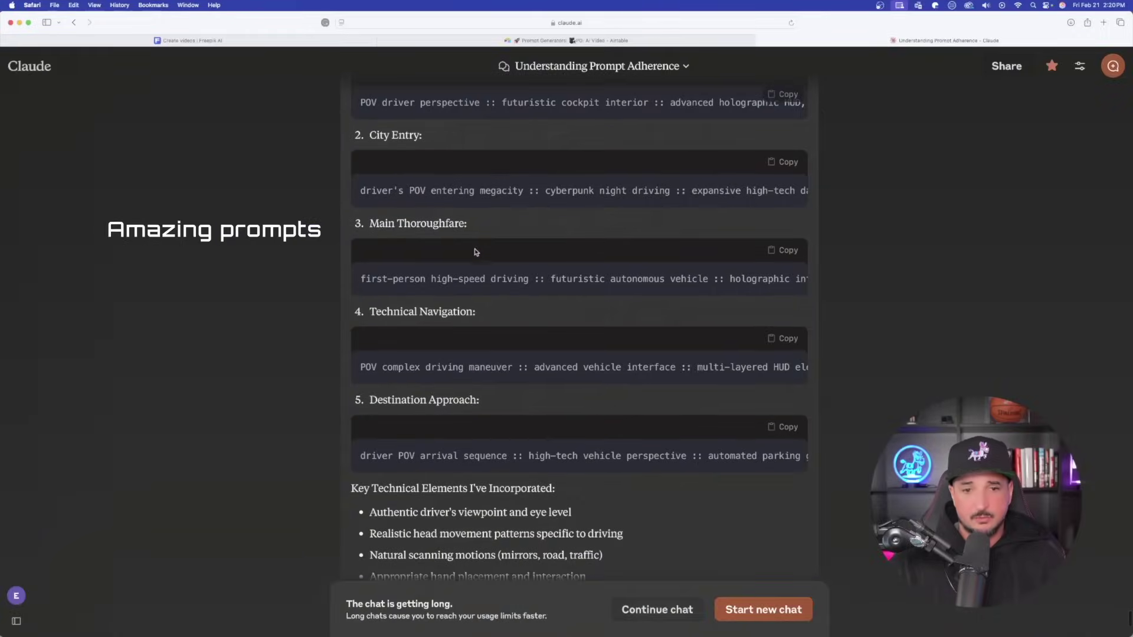
{"action": "scroll", "coordinate": [485, 277], "scroll_direction": "up", "scroll_amount": 3}
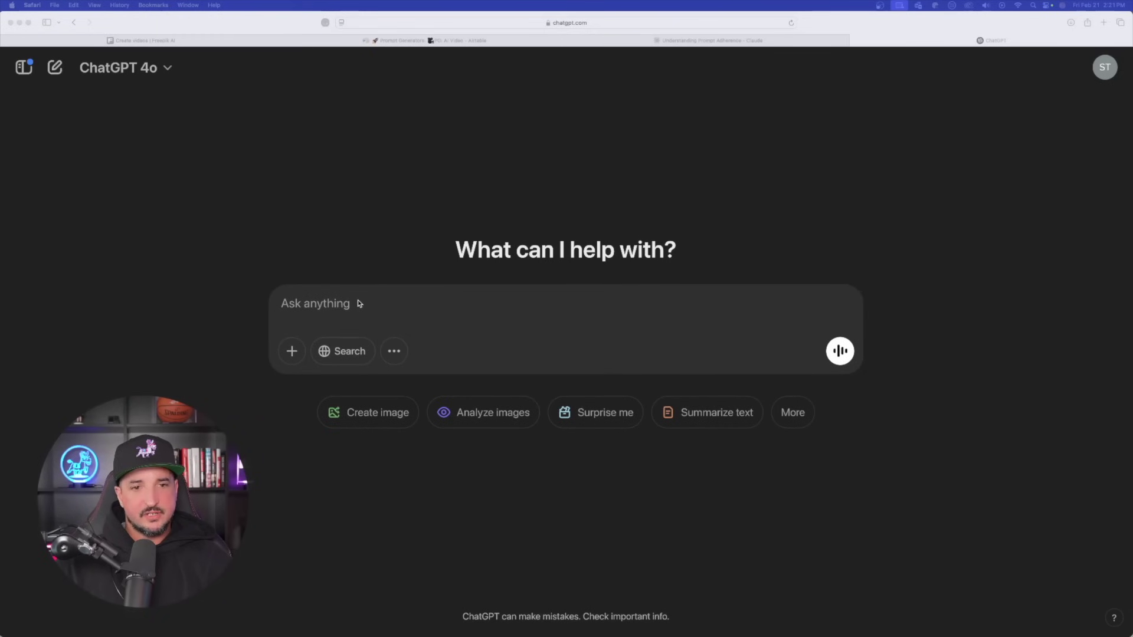
Send ChatGPT the POV prompt-engineer instructions and start a reply asking for guidance and options
{"action": "key", "text": "super+v"}
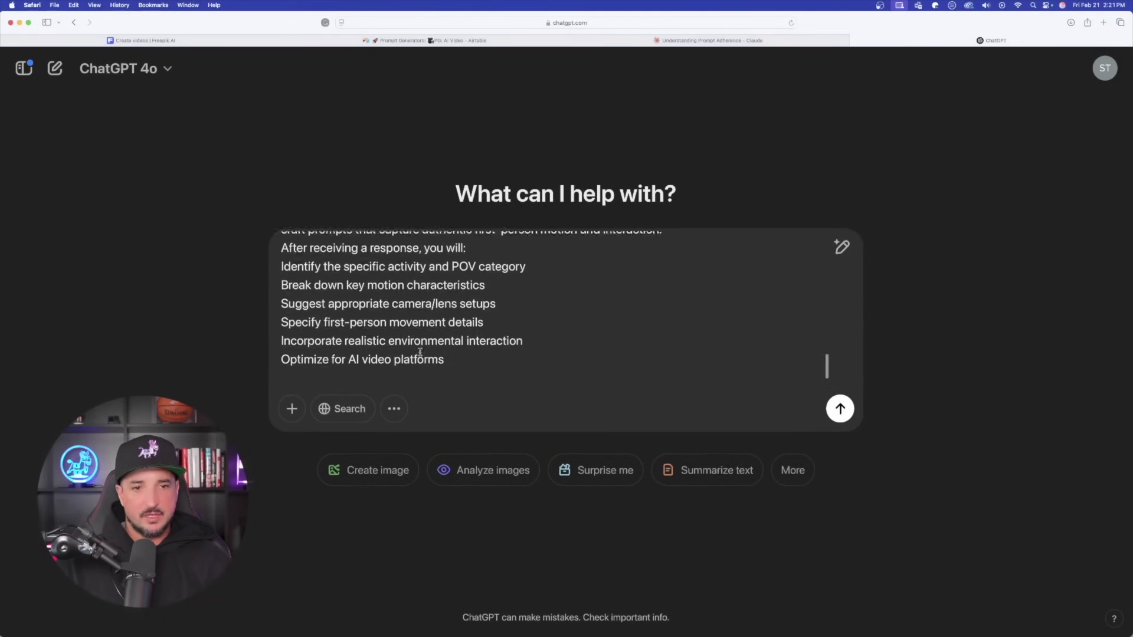
{"action": "key", "text": "Return"}
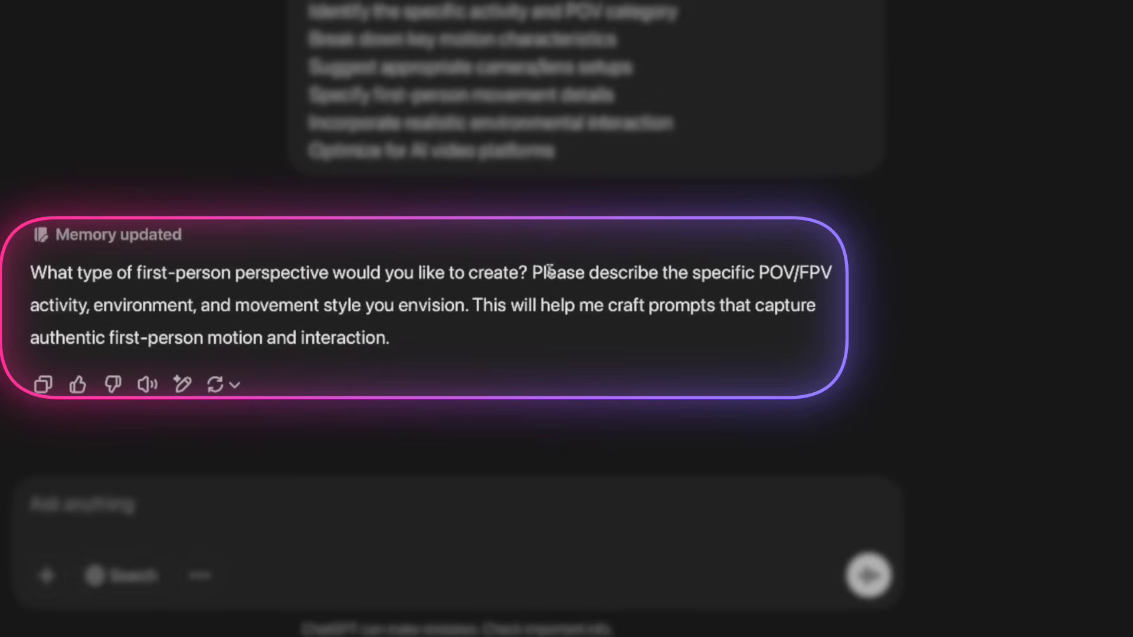
{"action": "left_click_drag", "start_coordinate": [531, 273], "coordinate": [860, 322]}
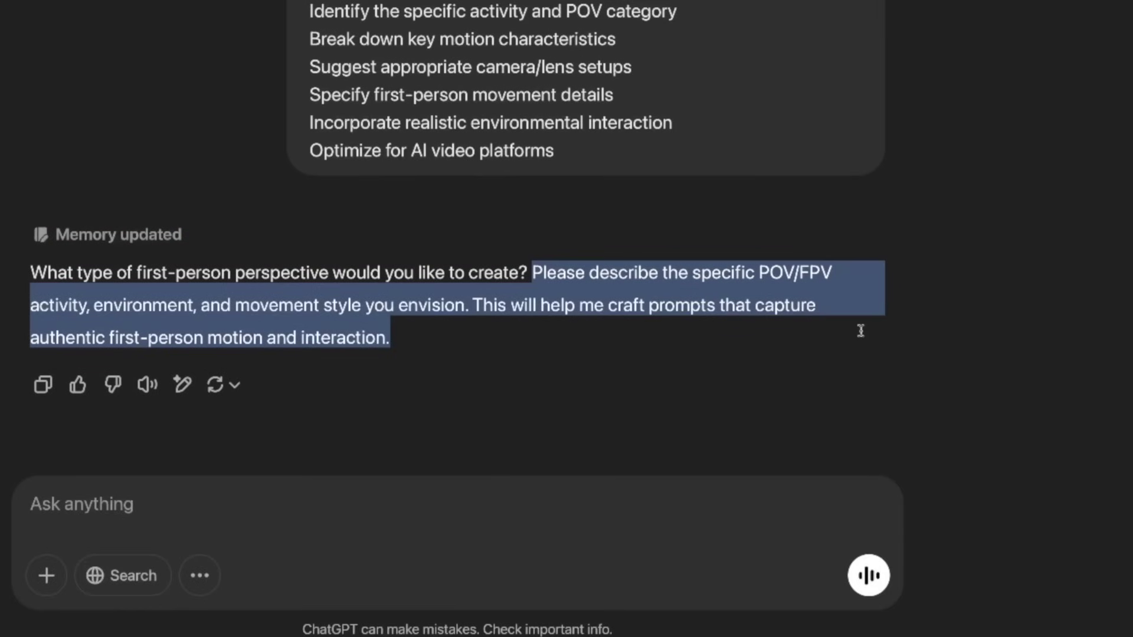
{"action": "left_click", "coordinate": [375, 497]}
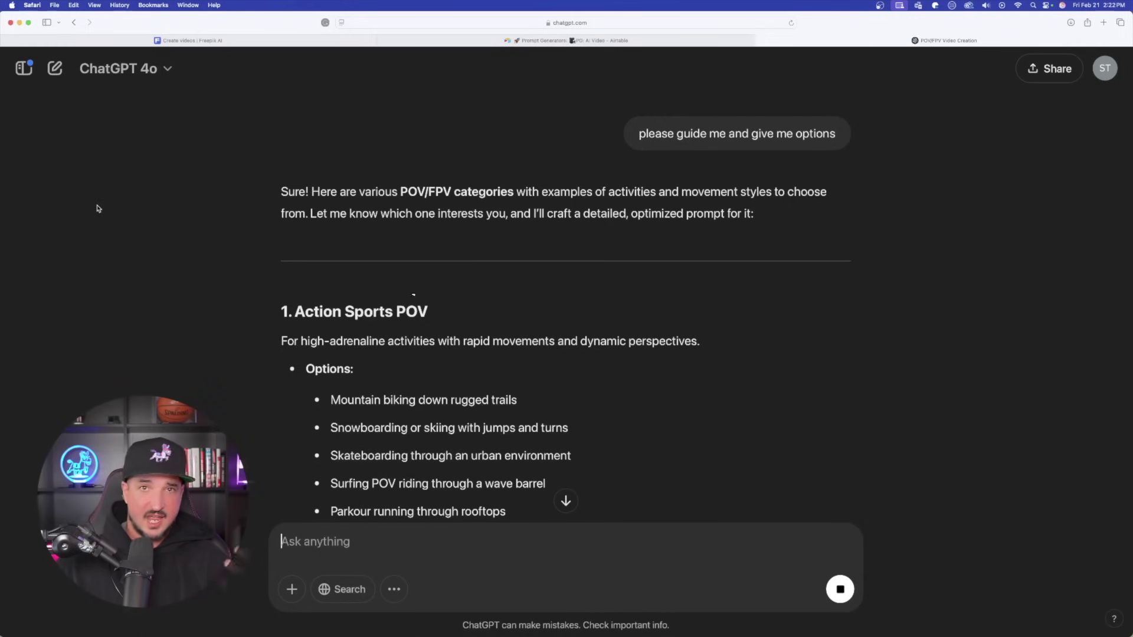
Hide DeepSeek's chat list and scroll ChatGPT's POV categories to FPV Drone Flight
{"action": "scroll", "coordinate": [83, 211], "scroll_direction": "down", "scroll_amount": 1}
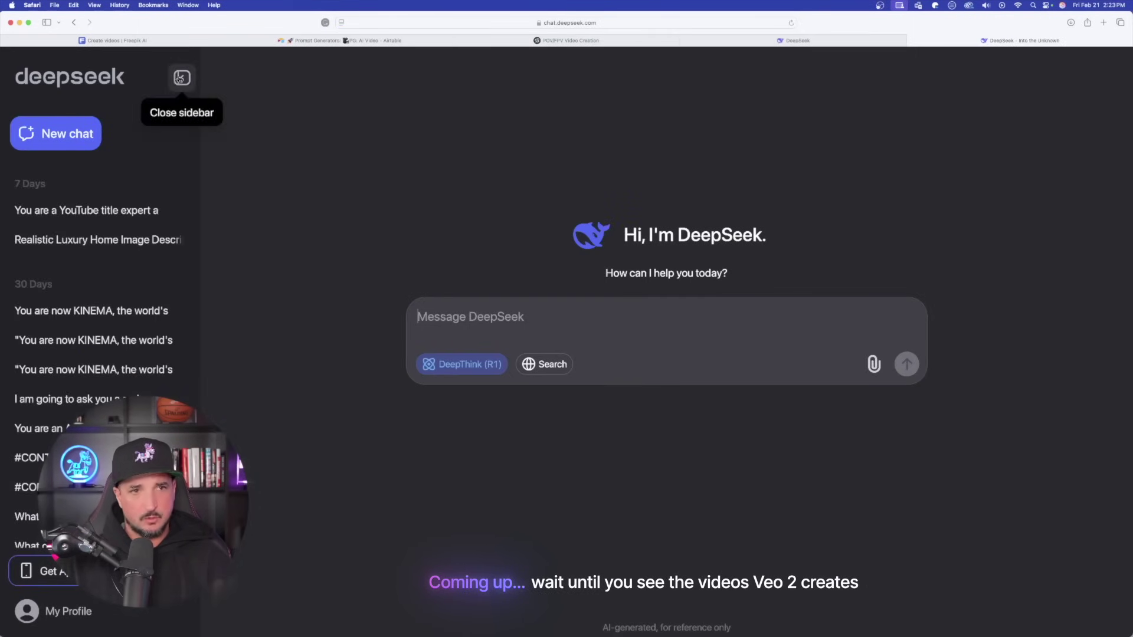
{"action": "left_click", "coordinate": [180, 78]}
{"action": "scroll", "coordinate": [236, 295], "scroll_direction": "down", "scroll_amount": 2}
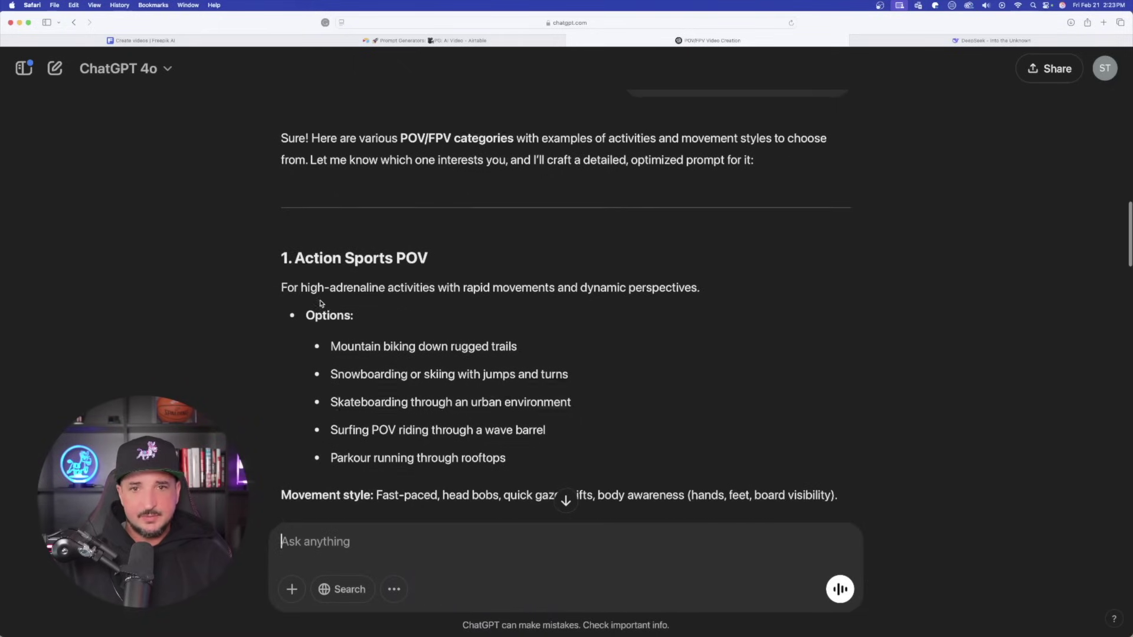
{"action": "scroll", "coordinate": [236, 295], "scroll_direction": "down", "scroll_amount": 2}
{"action": "scroll", "coordinate": [247, 259], "scroll_direction": "down", "scroll_amount": 3}
{"action": "scroll", "coordinate": [273, 246], "scroll_direction": "down", "scroll_amount": 2}
{"action": "scroll", "coordinate": [277, 257], "scroll_direction": "down", "scroll_amount": 4}
{"action": "scroll", "coordinate": [278, 255], "scroll_direction": "down", "scroll_amount": 8}
{"action": "scroll", "coordinate": [235, 227], "scroll_direction": "down", "scroll_amount": 8}
{"action": "scroll", "coordinate": [256, 306], "scroll_direction": "down", "scroll_amount": 1}
{"action": "scroll", "coordinate": [224, 166], "scroll_direction": "up", "scroll_amount": 13}
Reply to ChatGPT choosing the FPV Drone Flight category
{"action": "scroll", "coordinate": [224, 165], "scroll_direction": "up", "scroll_amount": 2}
{"action": "left_click", "coordinate": [354, 263]}
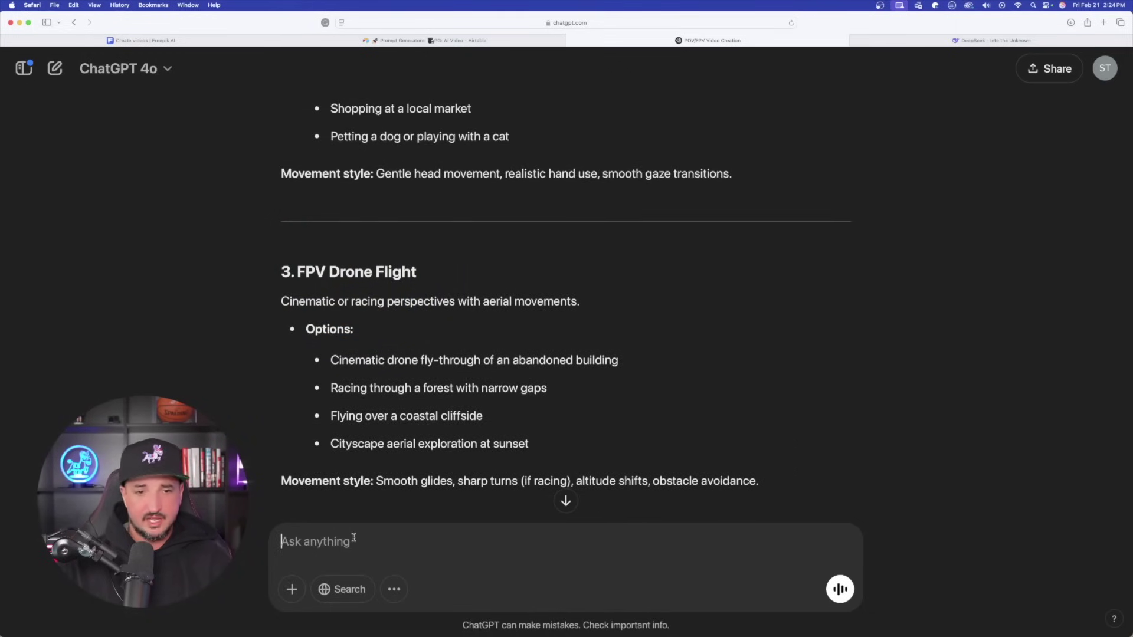
{"action": "type", "text": "FPV D"}
{"action": "key", "text": "BackSpace"}
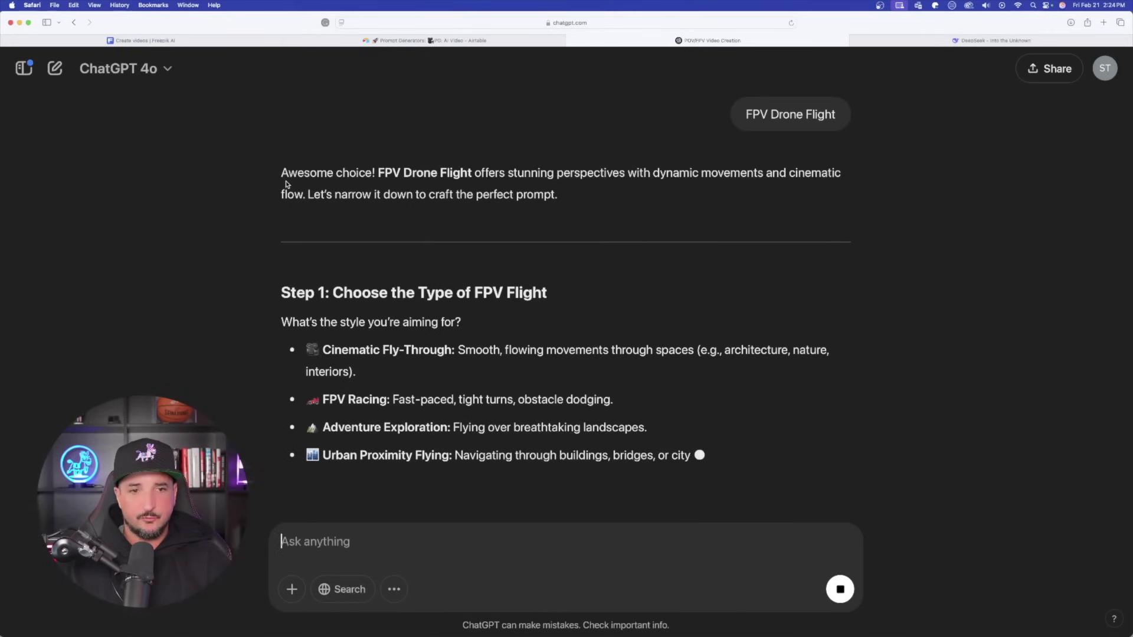
Answer the drone follow-up with cinematic style, mega stadiums and blue hour lighting
{"action": "scroll", "coordinate": [213, 345], "scroll_direction": "down", "scroll_amount": 1}
{"action": "scroll", "coordinate": [211, 343], "scroll_direction": "down", "scroll_amount": 3}
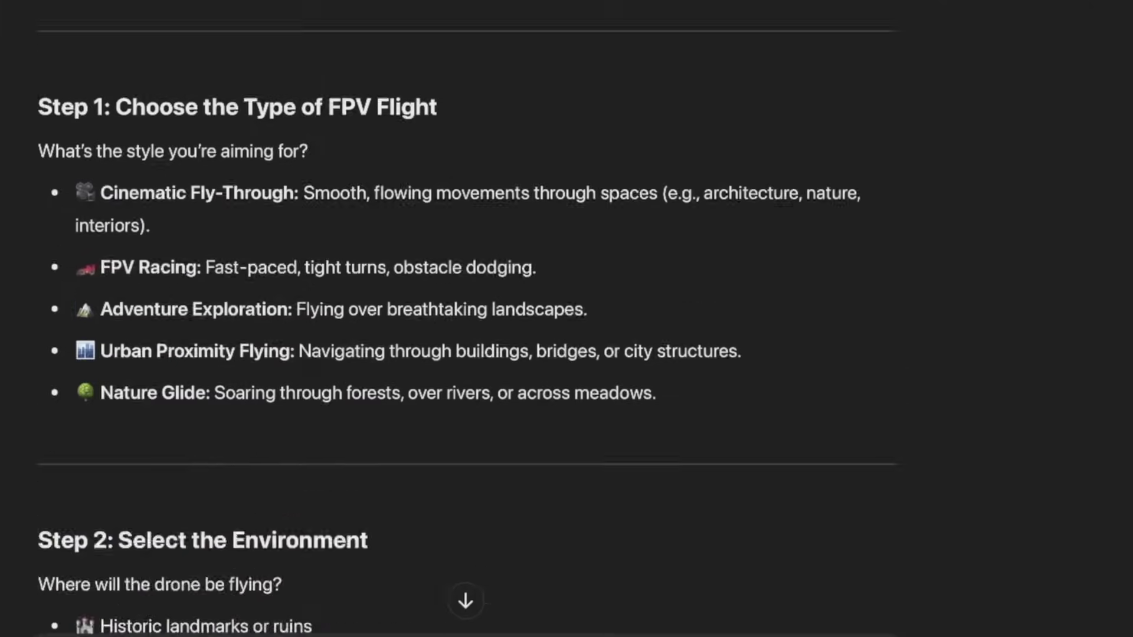
{"action": "scroll", "coordinate": [262, 265], "scroll_direction": "up", "scroll_amount": 2}
{"action": "scroll", "coordinate": [265, 253], "scroll_direction": "down", "scroll_amount": 2}
{"action": "scroll", "coordinate": [272, 274], "scroll_direction": "down", "scroll_amount": 4}
{"action": "scroll", "coordinate": [26, 264], "scroll_direction": "down", "scroll_amount": 3}
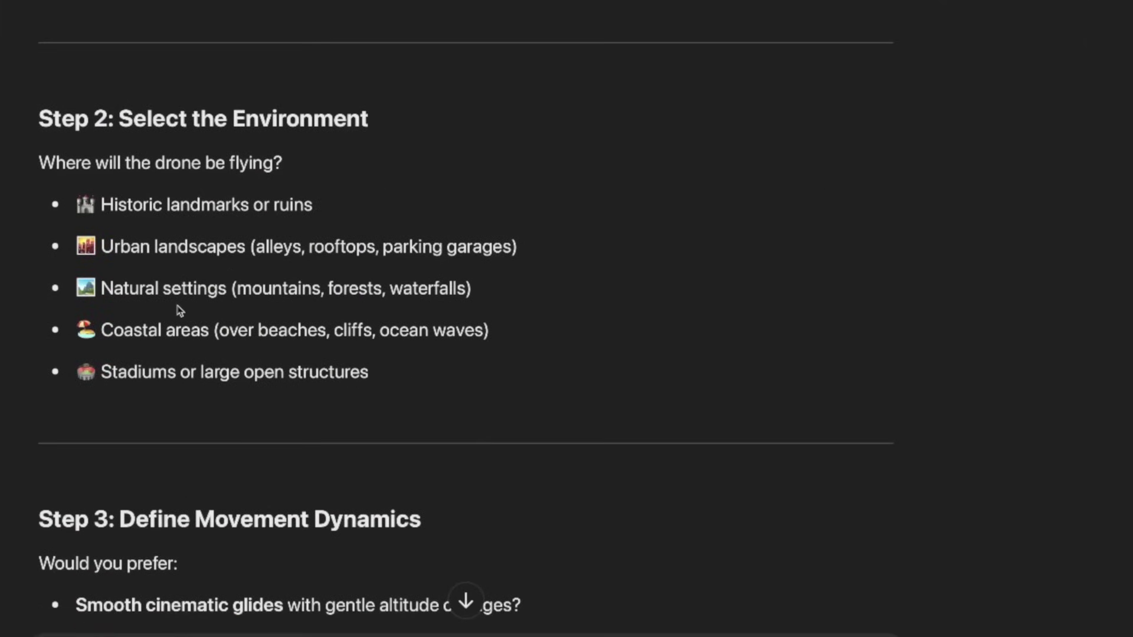
{"action": "type", "text": "Cinematic, "}
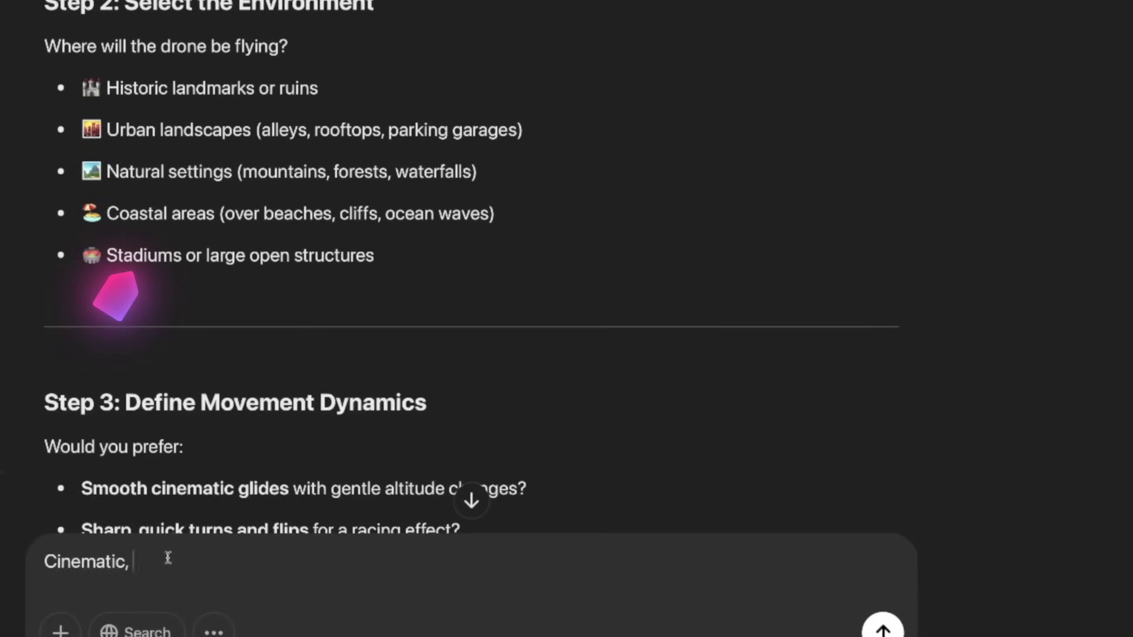
{"action": "type", "text": "mega"}
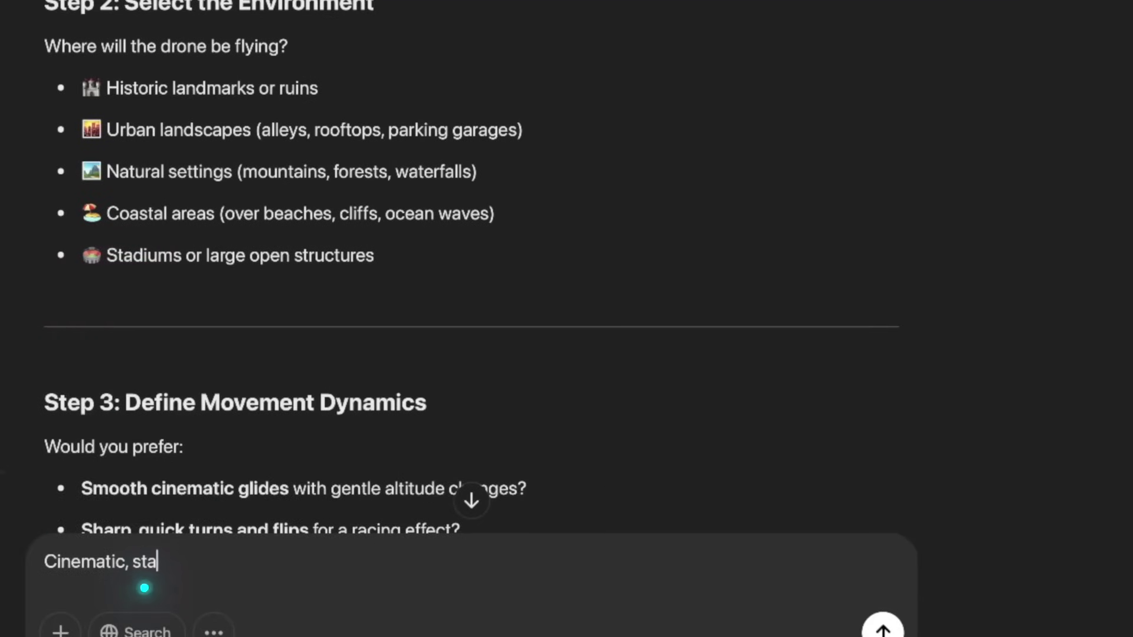
{"action": "key", "text": "BackSpace"}
{"action": "key", "text": "BackSpace"}
{"action": "key", "text": "BackSpace"}
{"action": "type", "text": "mega stadiums,"}
{"action": "scroll", "coordinate": [42, 269], "scroll_direction": "down", "scroll_amount": 4}
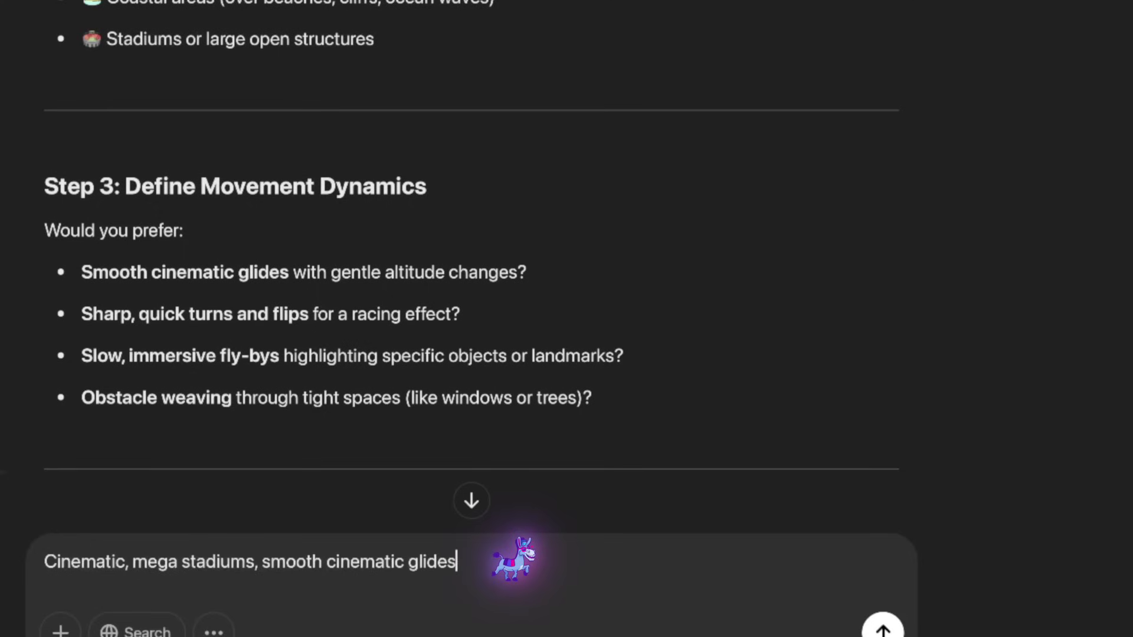
{"action": "type", "text": ","}
{"action": "type", "text": " blue hour"}
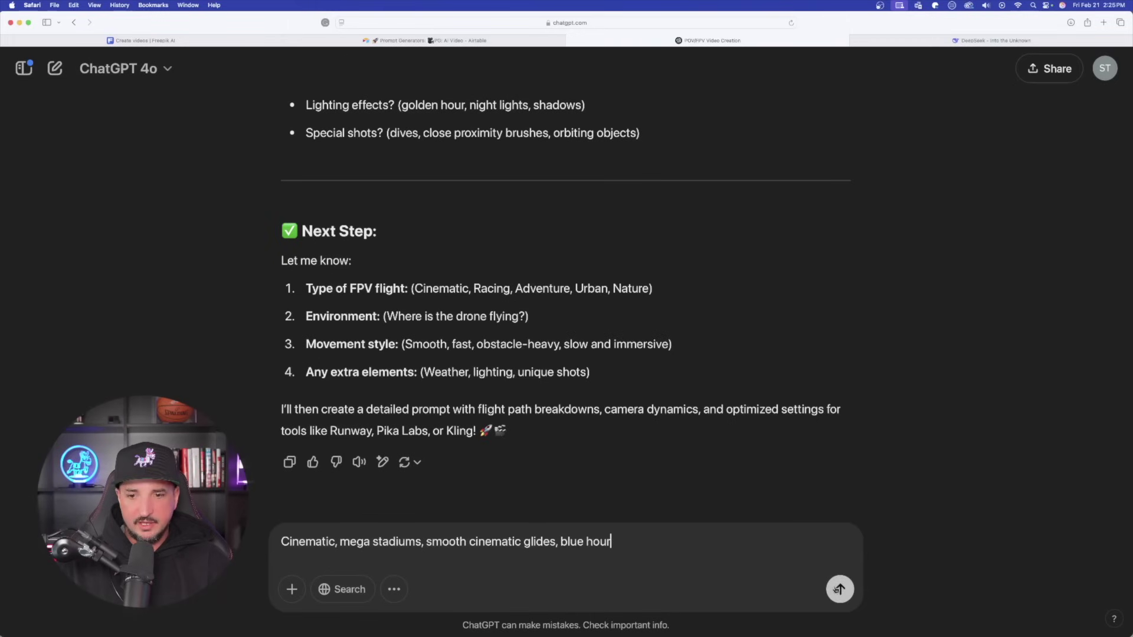
{"action": "left_click", "coordinate": [839, 589]}
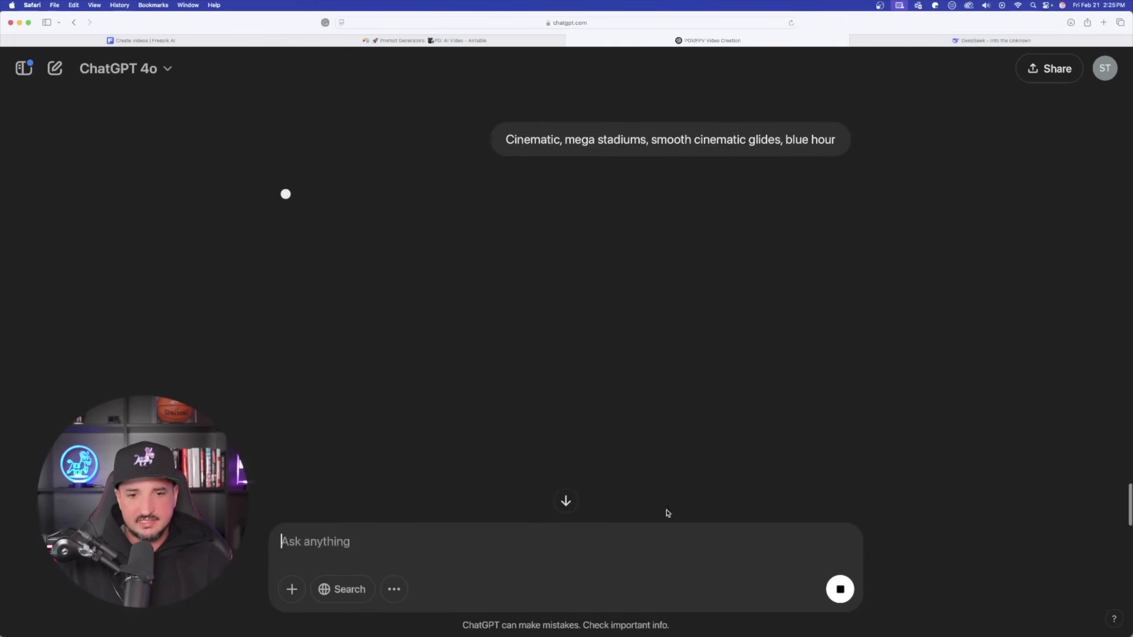
Highlight DeepSeek's mountain-biking Final Prompt Example
{"action": "key", "text": "ctrl+Tab"}
{"action": "scroll", "coordinate": [296, 219], "scroll_direction": "up", "scroll_amount": 3}
{"action": "scroll", "coordinate": [289, 260], "scroll_direction": "down", "scroll_amount": 5}
{"action": "scroll", "coordinate": [289, 248], "scroll_direction": "down", "scroll_amount": 3}
{"action": "scroll", "coordinate": [307, 283], "scroll_direction": "down", "scroll_amount": 9}
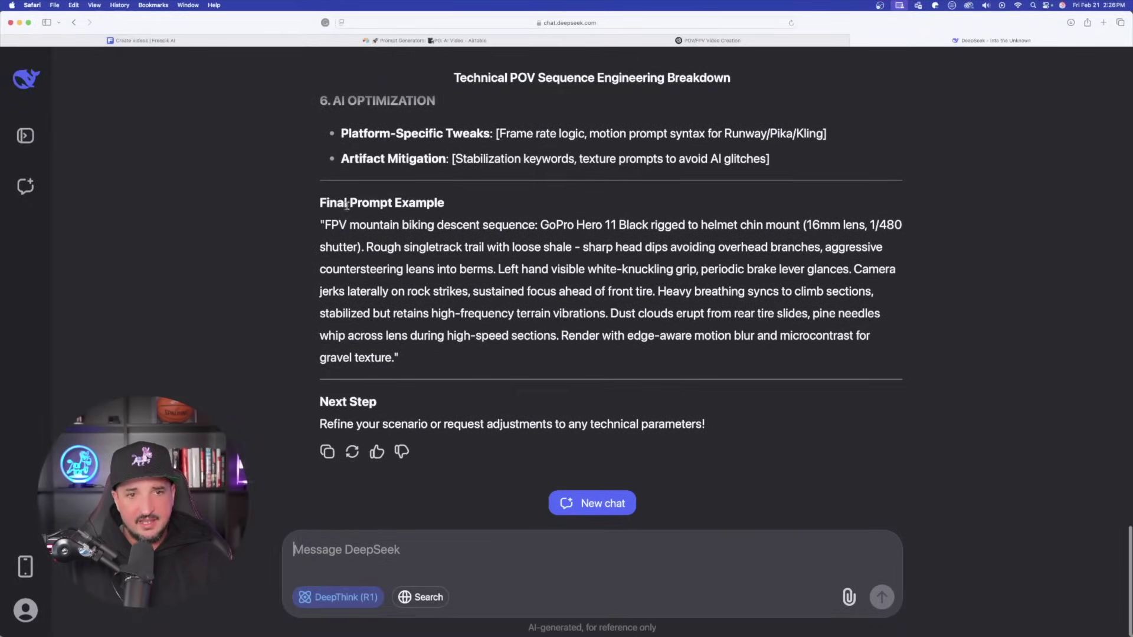
{"action": "left_click_drag", "start_coordinate": [321, 225], "coordinate": [393, 354]}
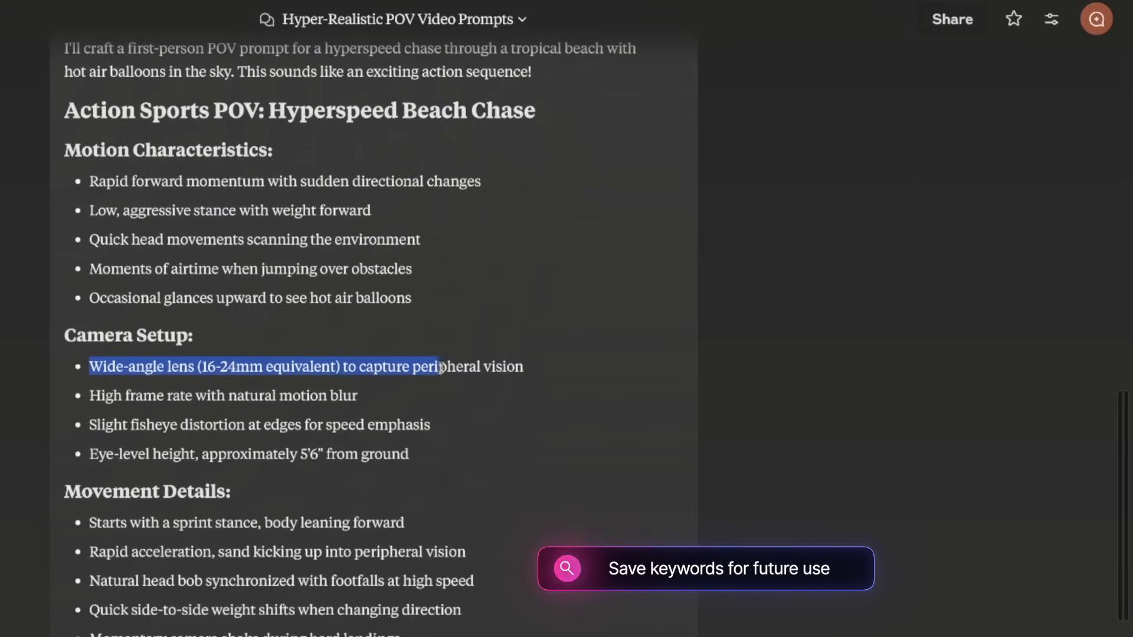
Review the beach chase Camera Setup bullets, then read down to the AI Video Platform Optimized Prompt
{"action": "left_click_drag", "start_coordinate": [459, 367], "coordinate": [472, 451]}
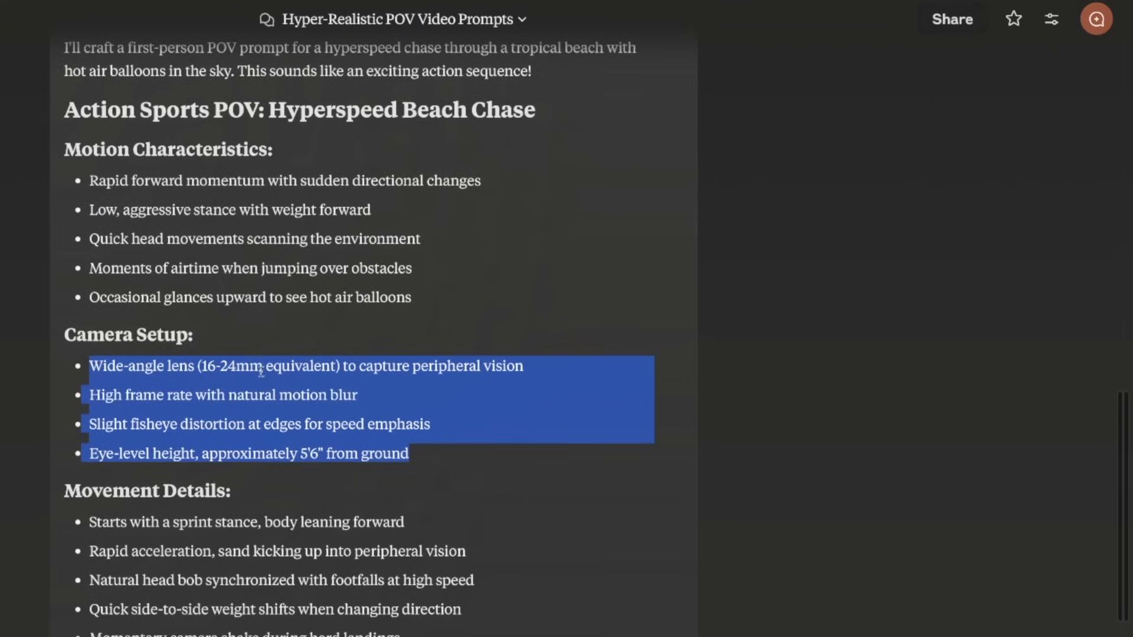
{"action": "left_click", "coordinate": [270, 392]}
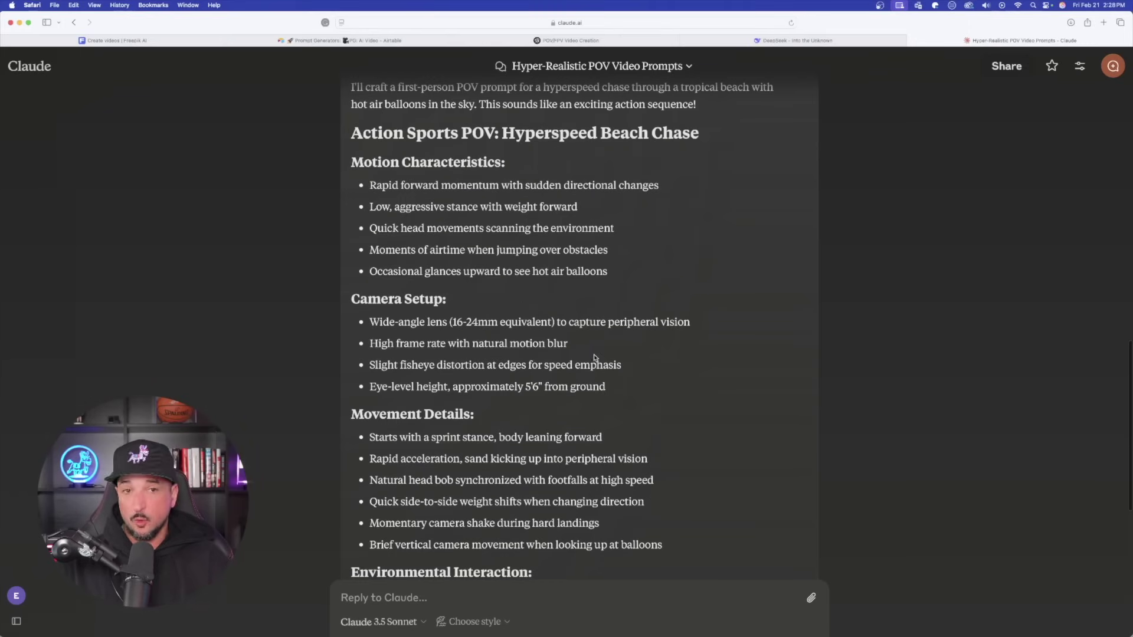
{"action": "scroll", "coordinate": [521, 299], "scroll_direction": "down", "scroll_amount": 7}
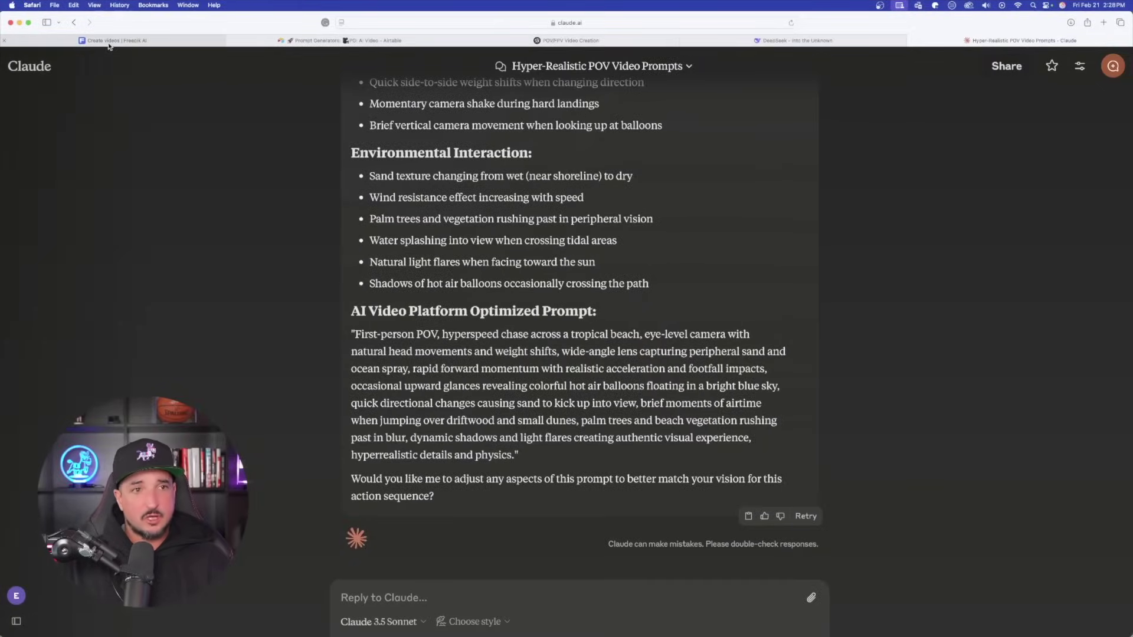
Set Freepik's video model to Google Veo 2 and paste the FPV mountain-biking prompt
{"action": "left_click", "coordinate": [109, 42]}
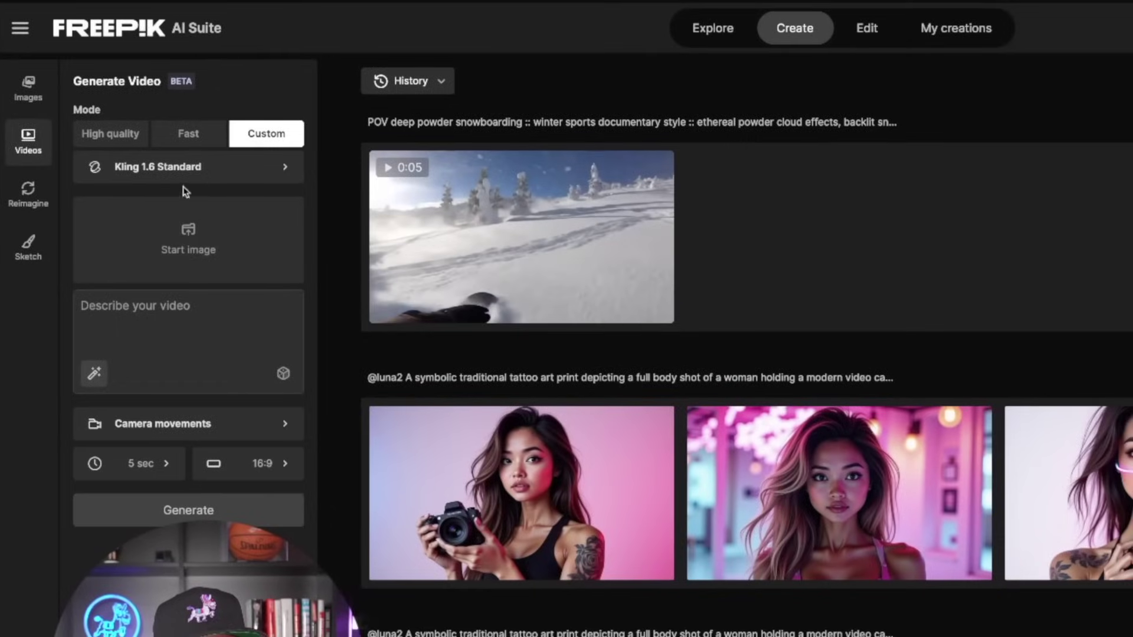
{"action": "left_click", "coordinate": [156, 170]}
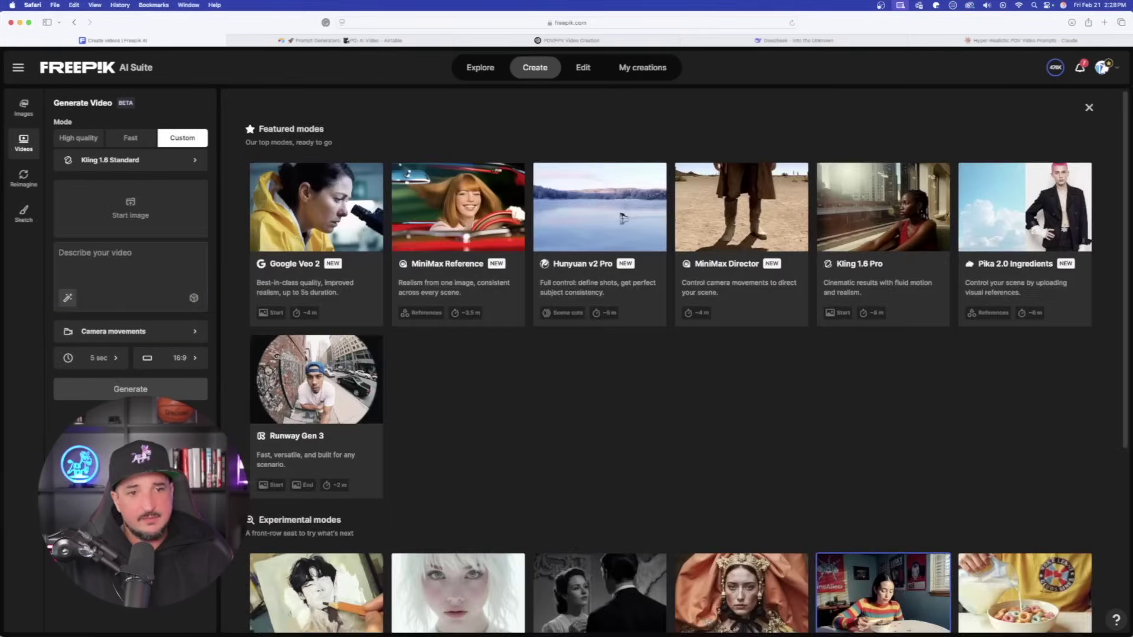
{"action": "left_click", "coordinate": [283, 298]}
{"action": "key", "text": "super+v"}
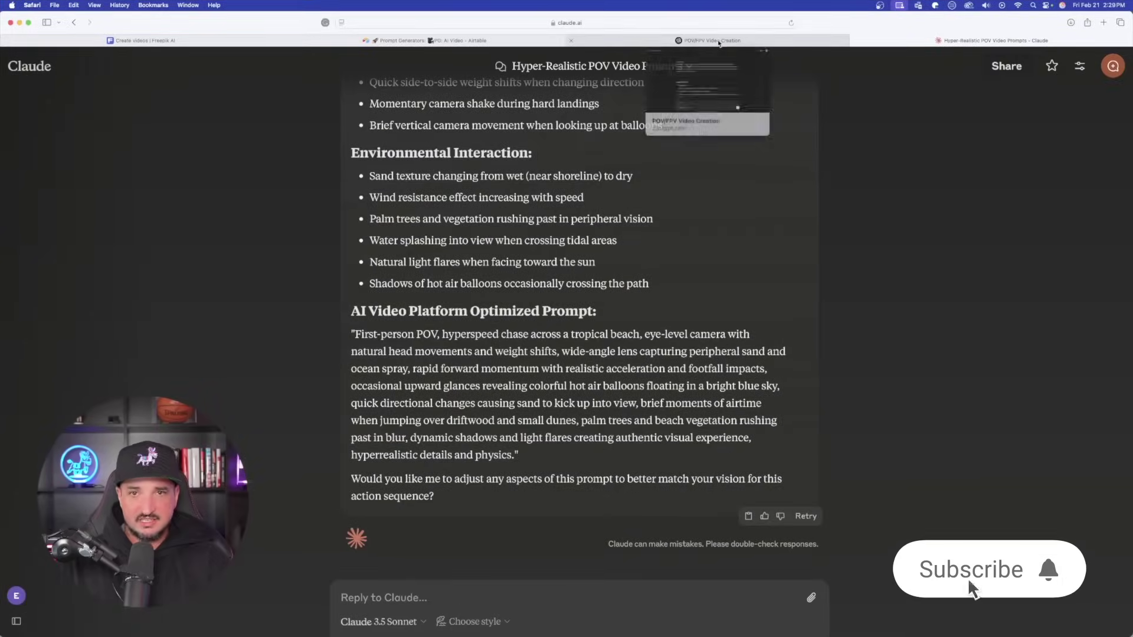
Select Claude's AI Video Platform Optimized Prompt for the hyperspeed beach chase
{"action": "left_click", "coordinate": [708, 40]}
{"action": "scroll", "coordinate": [292, 188], "scroll_direction": "down", "scroll_amount": 5}
{"action": "scroll", "coordinate": [271, 207], "scroll_direction": "down", "scroll_amount": 3}
{"action": "scroll", "coordinate": [254, 225], "scroll_direction": "down", "scroll_amount": 8}
{"action": "scroll", "coordinate": [231, 238], "scroll_direction": "up", "scroll_amount": 10}
{"action": "scroll", "coordinate": [232, 236], "scroll_direction": "up", "scroll_amount": 4}
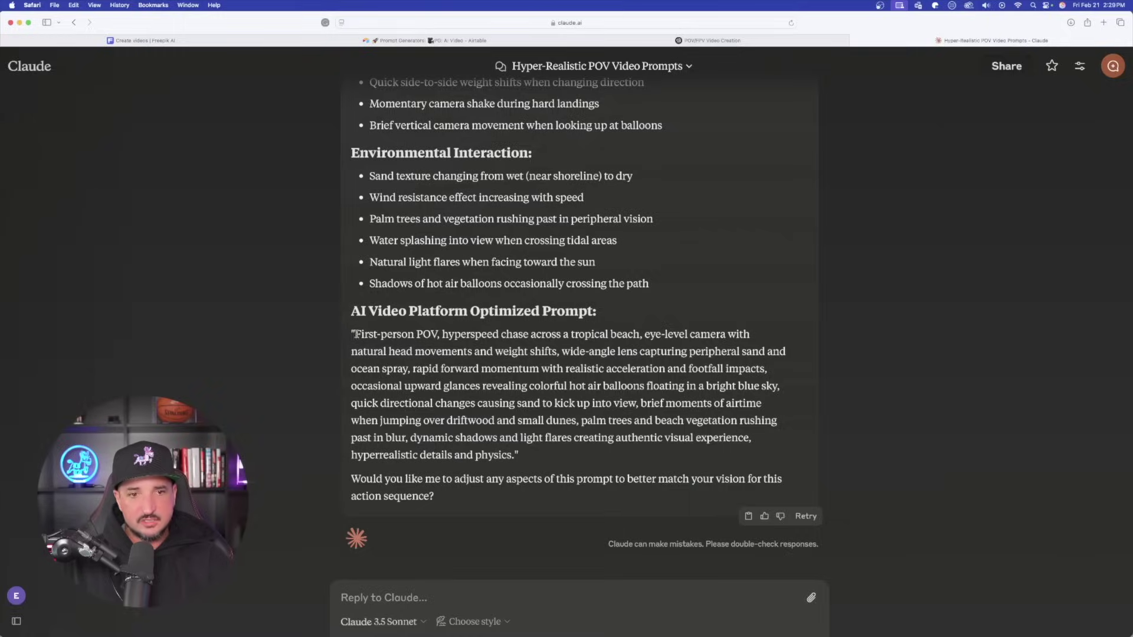
{"action": "mouse_move", "coordinate": [352, 333]}
{"action": "left_mouse_down"}
{"action": "mouse_move", "coordinate": [405, 368]}
{"action": "mouse_move", "coordinate": [466, 437]}
{"action": "left_mouse_up"}
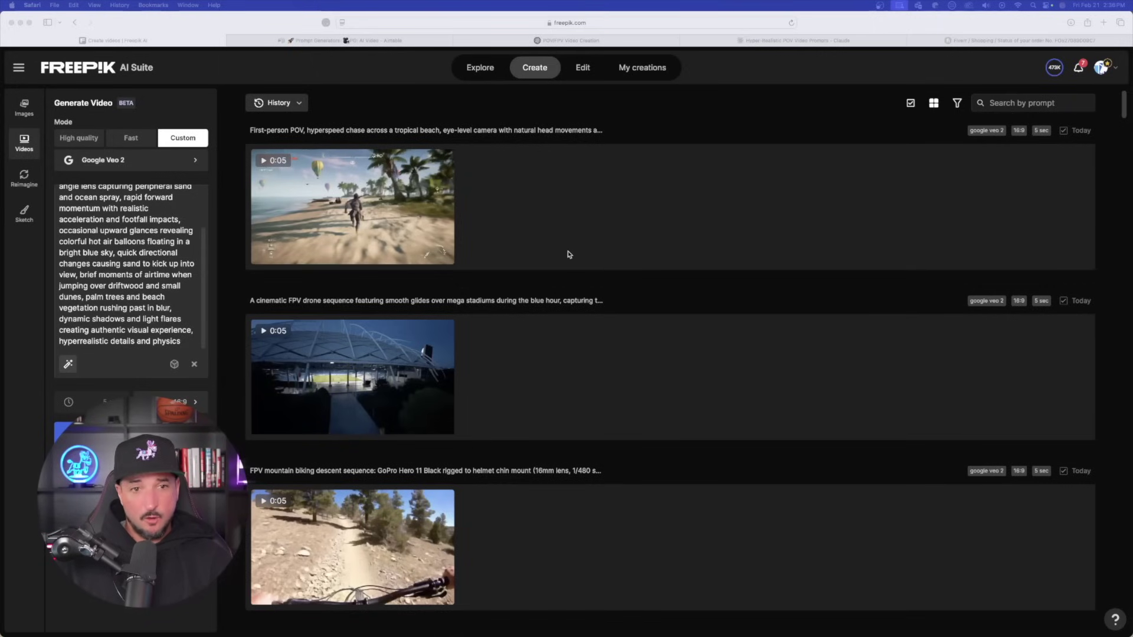
Scroll the Generate Video history to watch the beach chase, stadium and mountain-biking Veo 2 clips
{"action": "scroll", "coordinate": [569, 255], "scroll_direction": "down", "scroll_amount": 3}
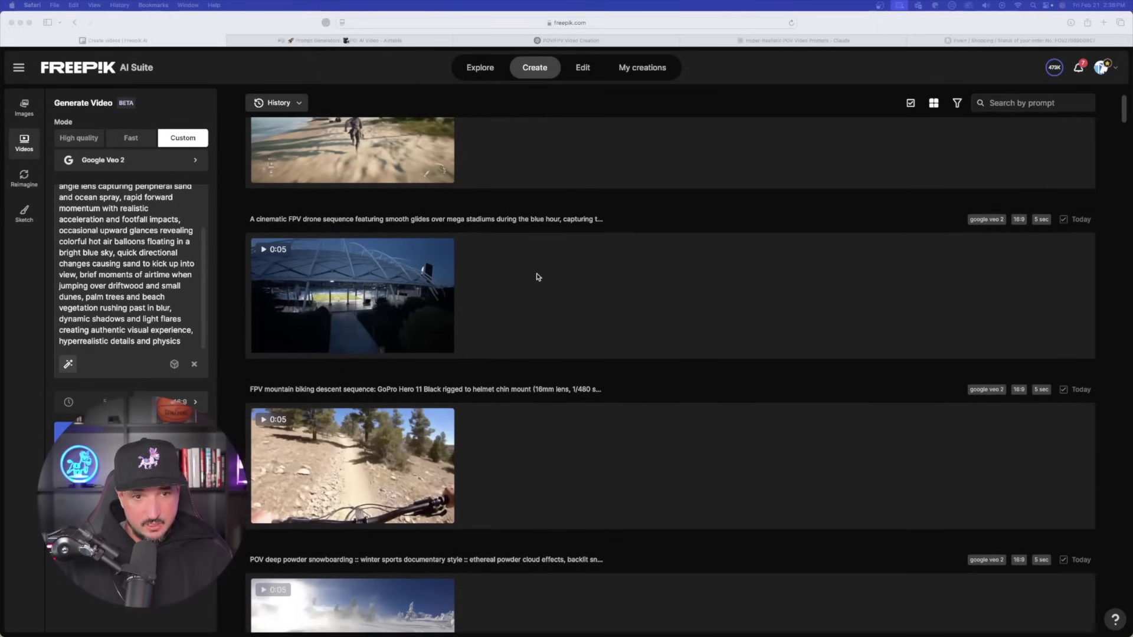
{"action": "scroll", "coordinate": [547, 268], "scroll_direction": "down", "scroll_amount": 5}
{"action": "scroll", "coordinate": [546, 268], "scroll_direction": "up", "scroll_amount": 5}
{"action": "scroll", "coordinate": [546, 267], "scroll_direction": "up", "scroll_amount": 3}
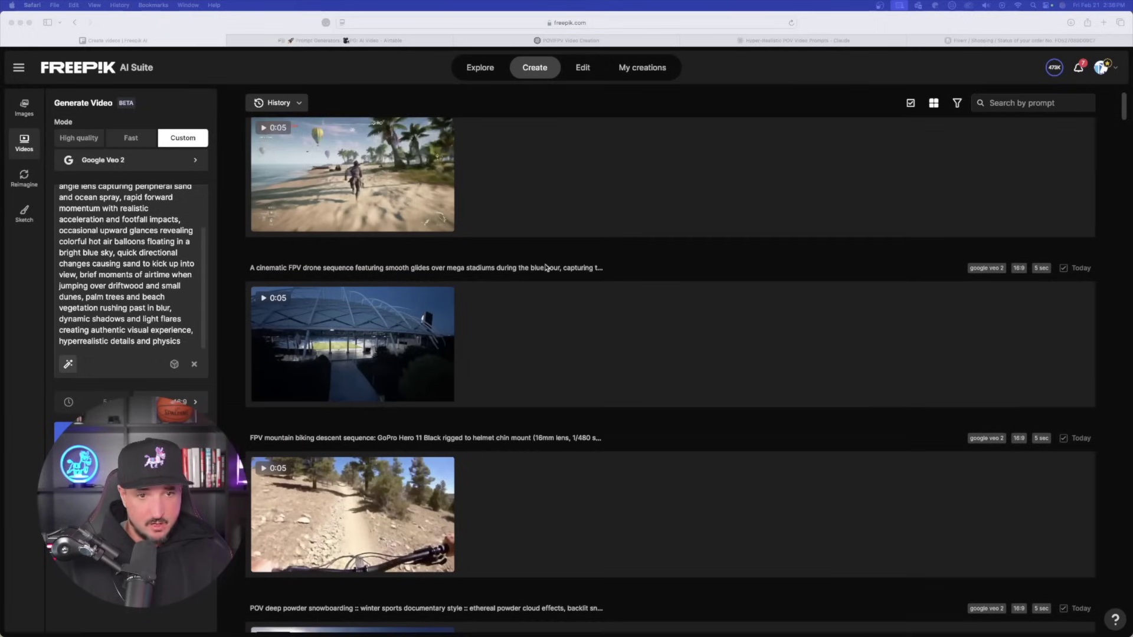
{"action": "scroll", "coordinate": [548, 243], "scroll_direction": "up", "scroll_amount": 1}
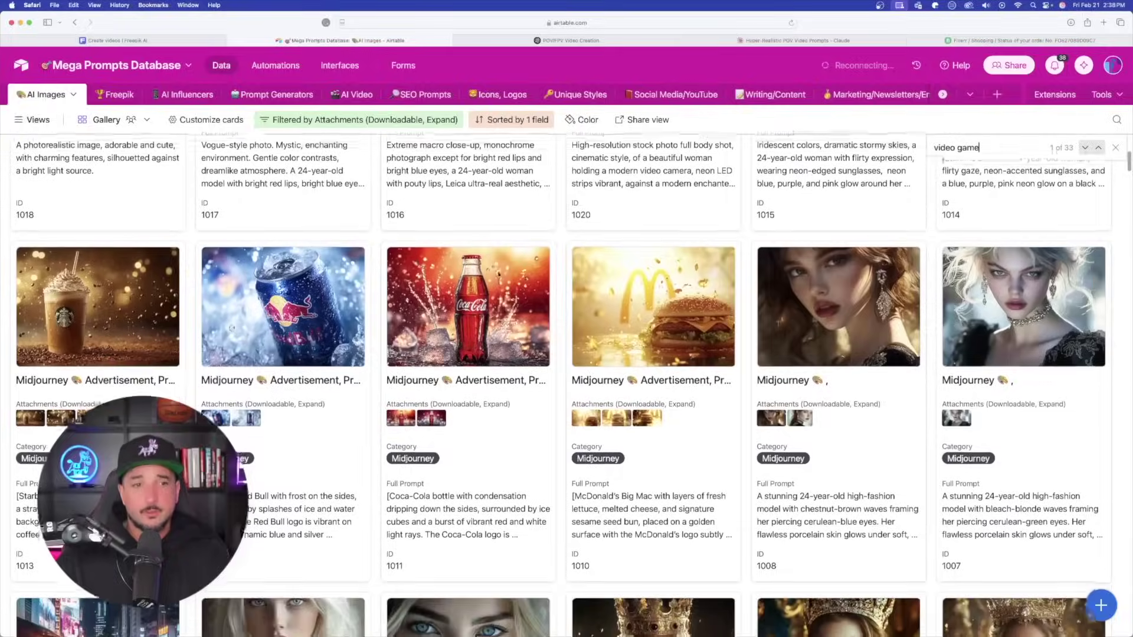
Open the Red Bull record (ID 1012), view its frosty can image, then close it
{"action": "scroll", "coordinate": [498, 276], "scroll_direction": "down", "scroll_amount": 2}
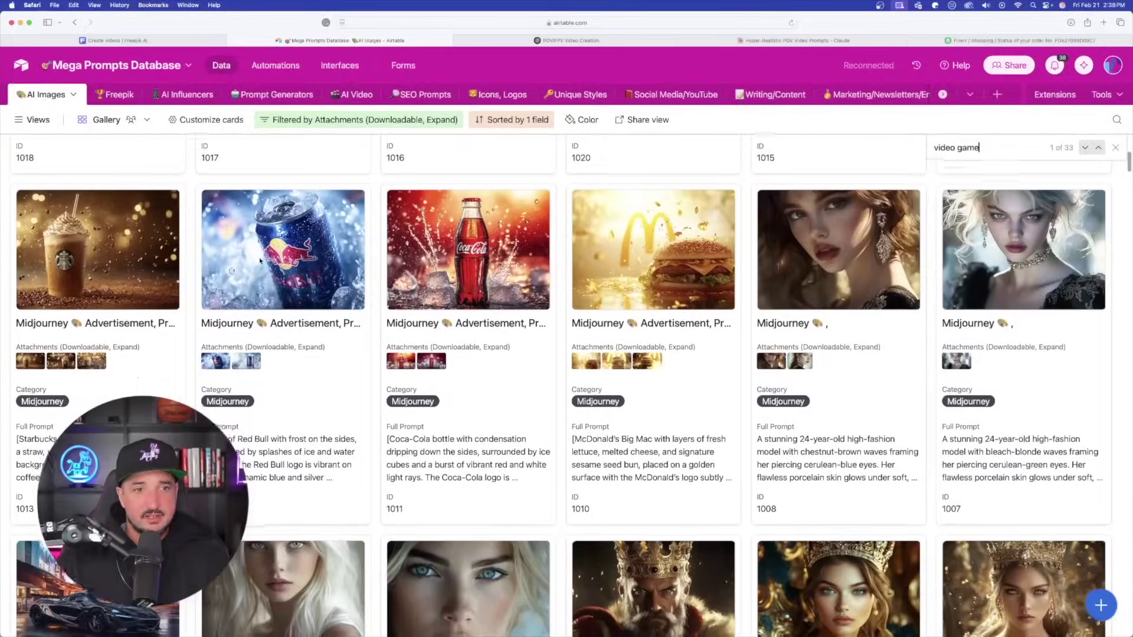
{"action": "left_click", "coordinate": [286, 443]}
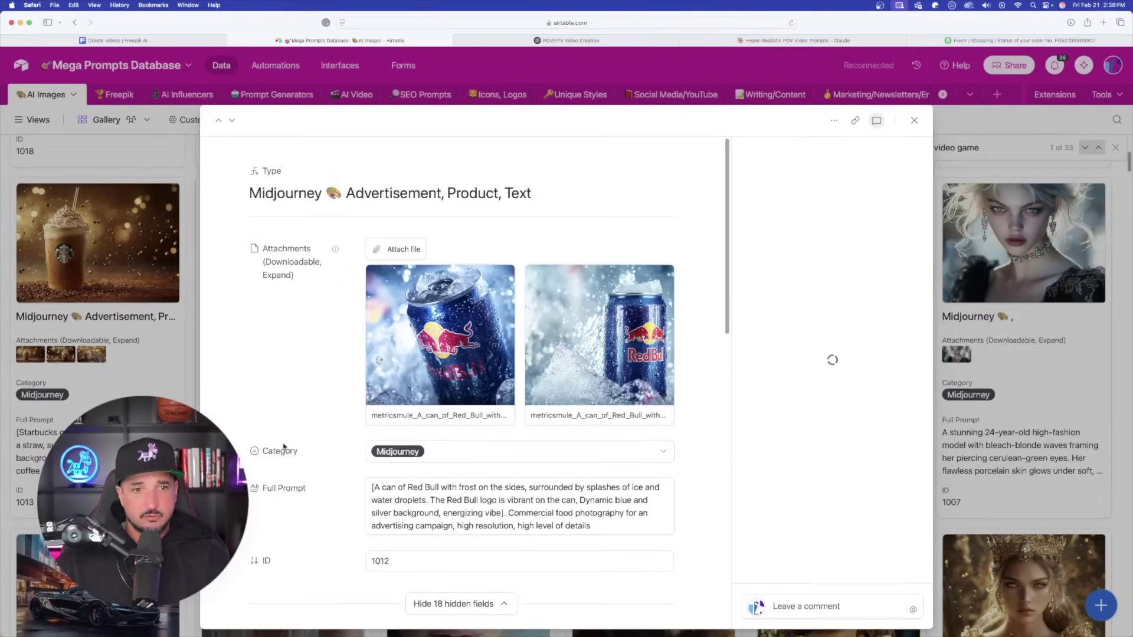
{"action": "left_click", "coordinate": [442, 342]}
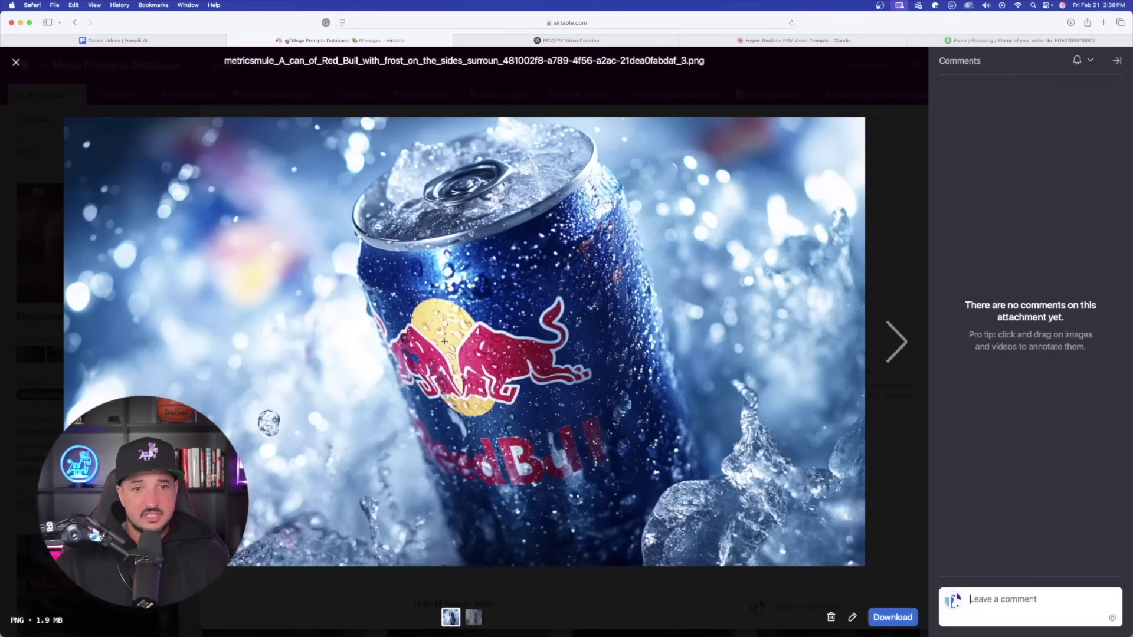
{"action": "left_click", "coordinate": [17, 63]}
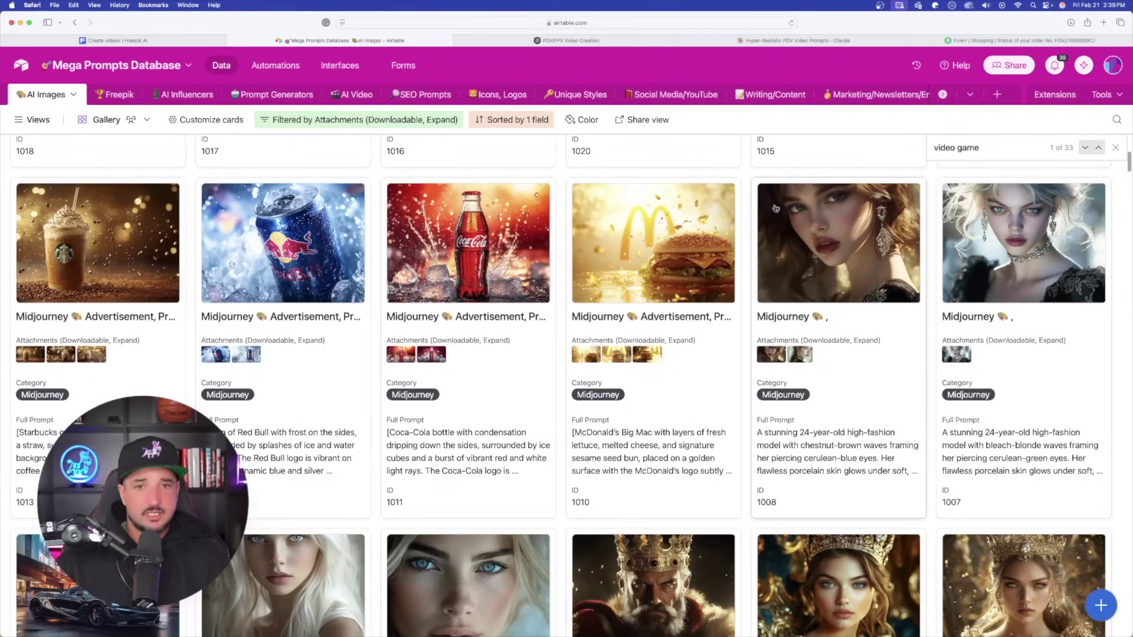
{"action": "scroll", "coordinate": [774, 210], "scroll_direction": "up", "scroll_amount": 2}
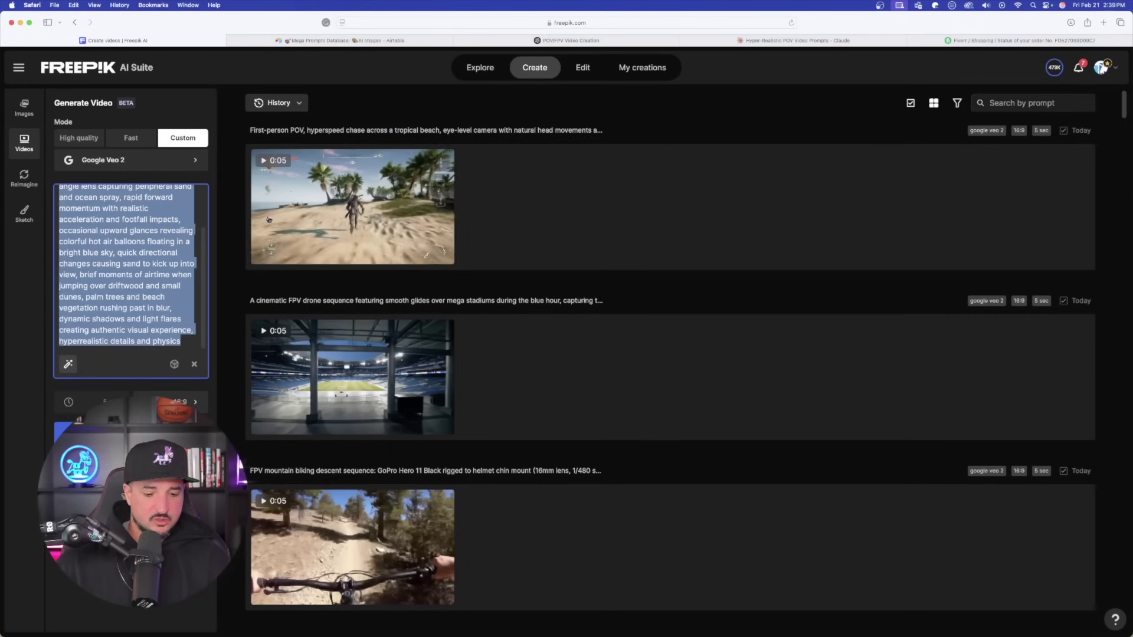
Return to the Mega Prompts Database gallery in Airtable and scroll through the prompt cards
{"action": "left_click", "coordinate": [370, 42]}
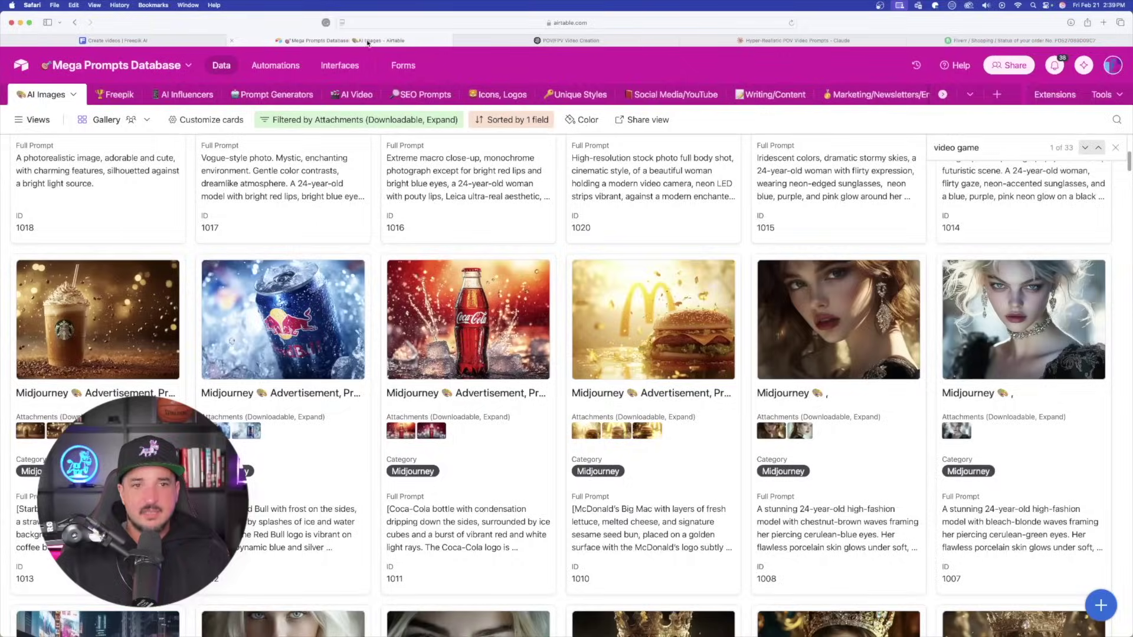
{"action": "scroll", "coordinate": [528, 221], "scroll_direction": "up", "scroll_amount": 3}
{"action": "scroll", "coordinate": [528, 221], "scroll_direction": "up", "scroll_amount": 2}
{"action": "scroll", "coordinate": [529, 221], "scroll_direction": "down", "scroll_amount": 5}
{"action": "scroll", "coordinate": [528, 221], "scroll_direction": "down", "scroll_amount": 5}
{"action": "scroll", "coordinate": [531, 224], "scroll_direction": "down", "scroll_amount": 5}
{"action": "scroll", "coordinate": [534, 227], "scroll_direction": "down", "scroll_amount": 5}
{"action": "scroll", "coordinate": [534, 227], "scroll_direction": "down", "scroll_amount": 5}
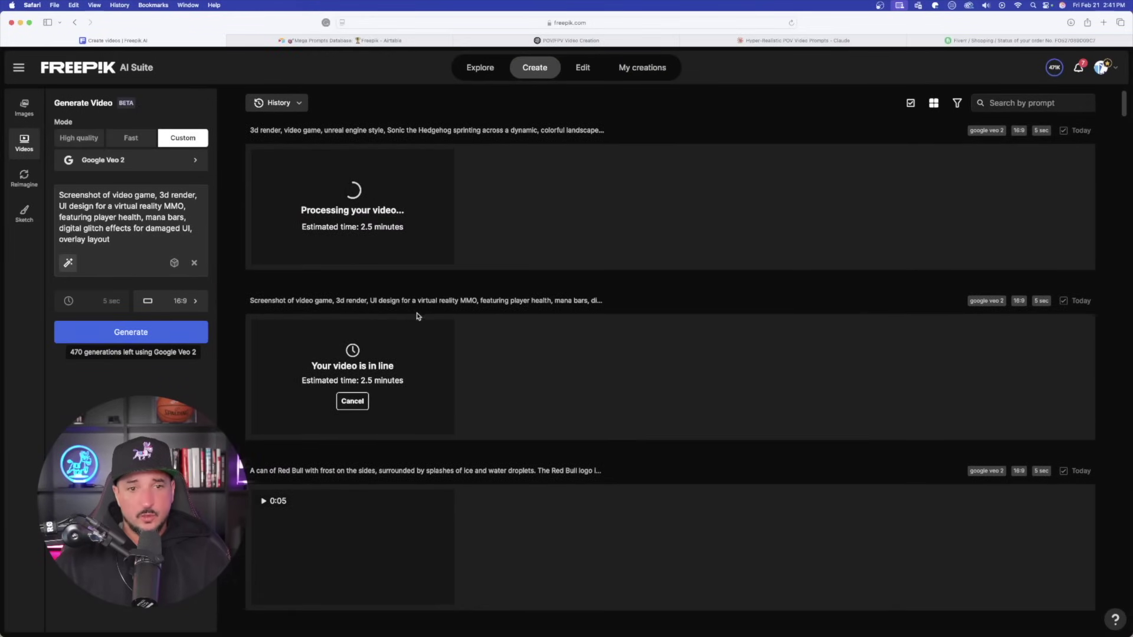
{"action": "scroll", "coordinate": [418, 316], "scroll_direction": "down", "scroll_amount": 5}
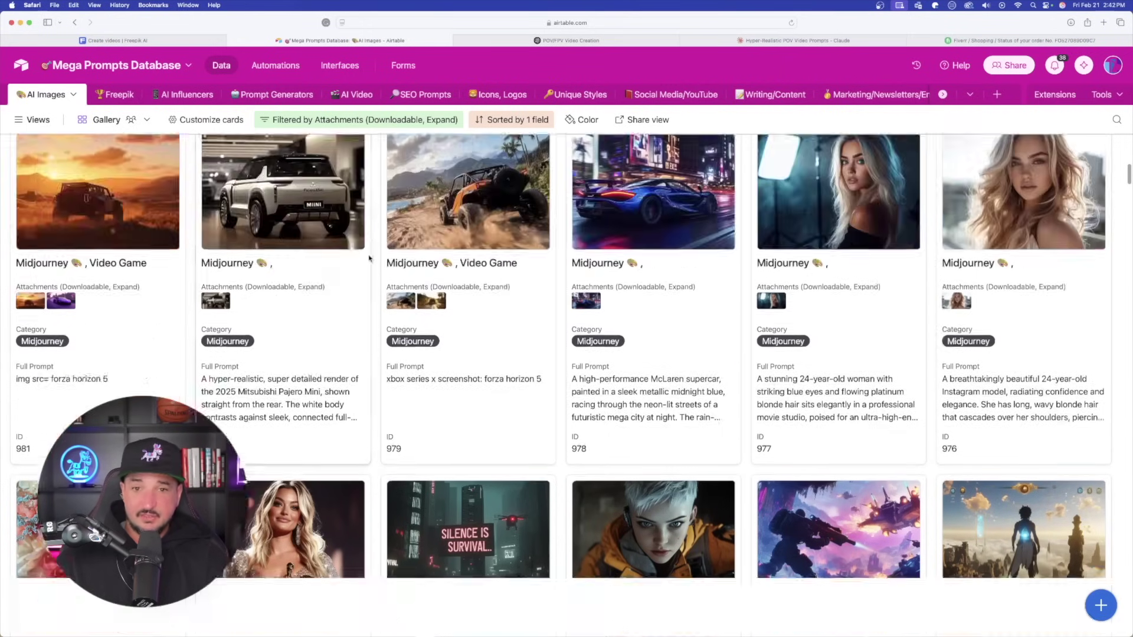
Scroll the Airtable gallery to the Coca-Cola bottle ad card and expand its record
{"action": "scroll", "coordinate": [319, 216], "scroll_direction": "down", "scroll_amount": 10}
{"action": "scroll", "coordinate": [318, 217], "scroll_direction": "up", "scroll_amount": 5}
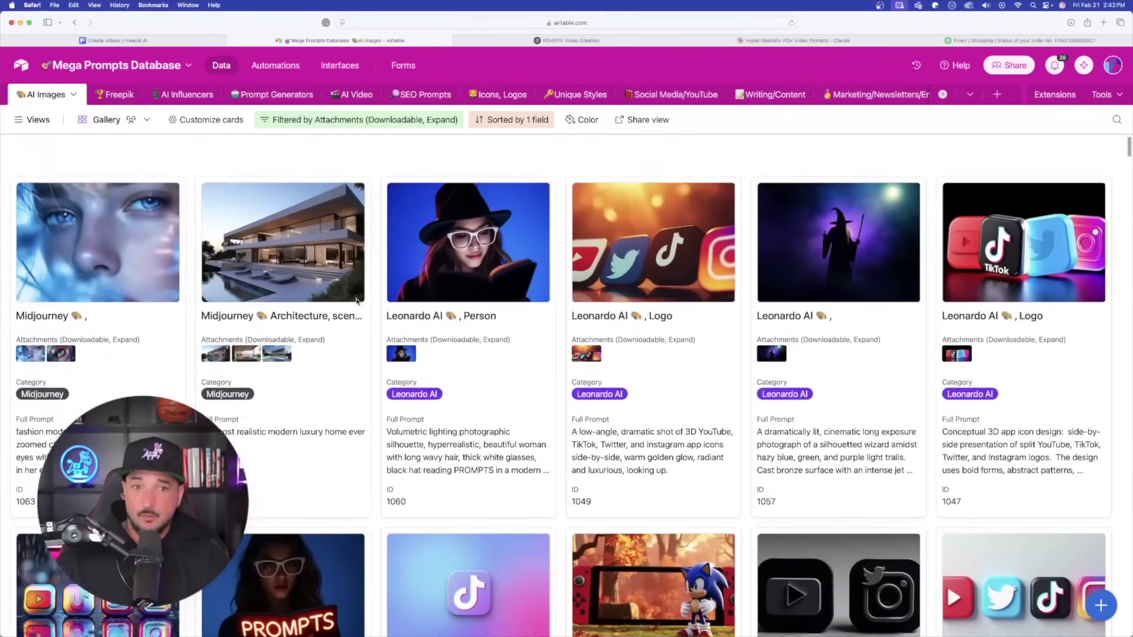
{"action": "scroll", "coordinate": [354, 247], "scroll_direction": "down", "scroll_amount": 10}
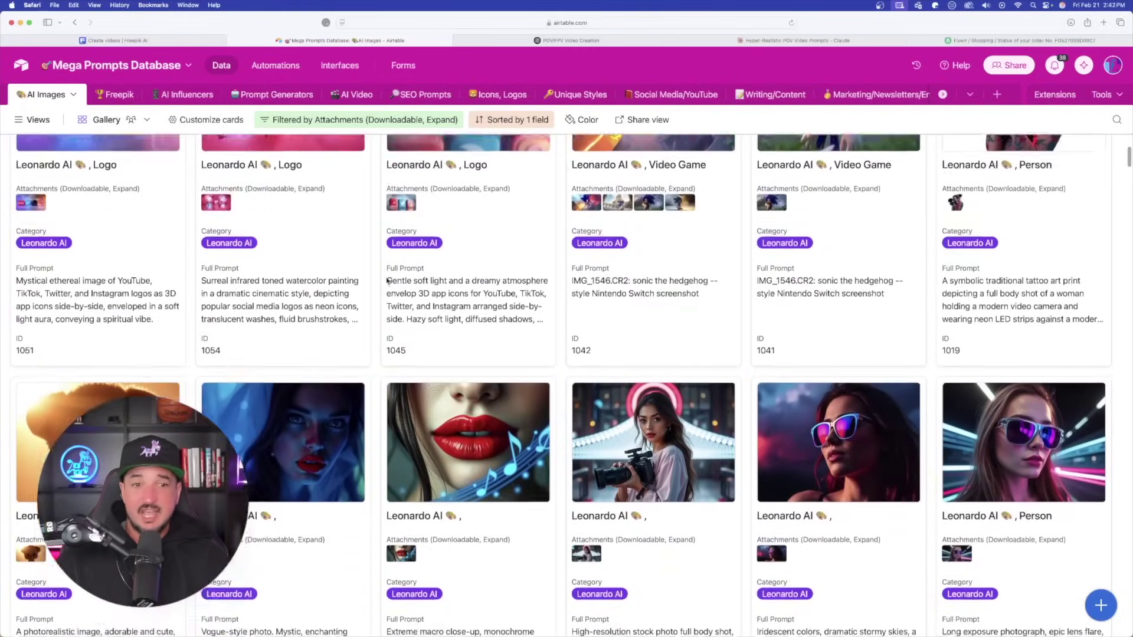
{"action": "scroll", "coordinate": [413, 307], "scroll_direction": "down", "scroll_amount": 10}
{"action": "left_click", "coordinate": [463, 339]}
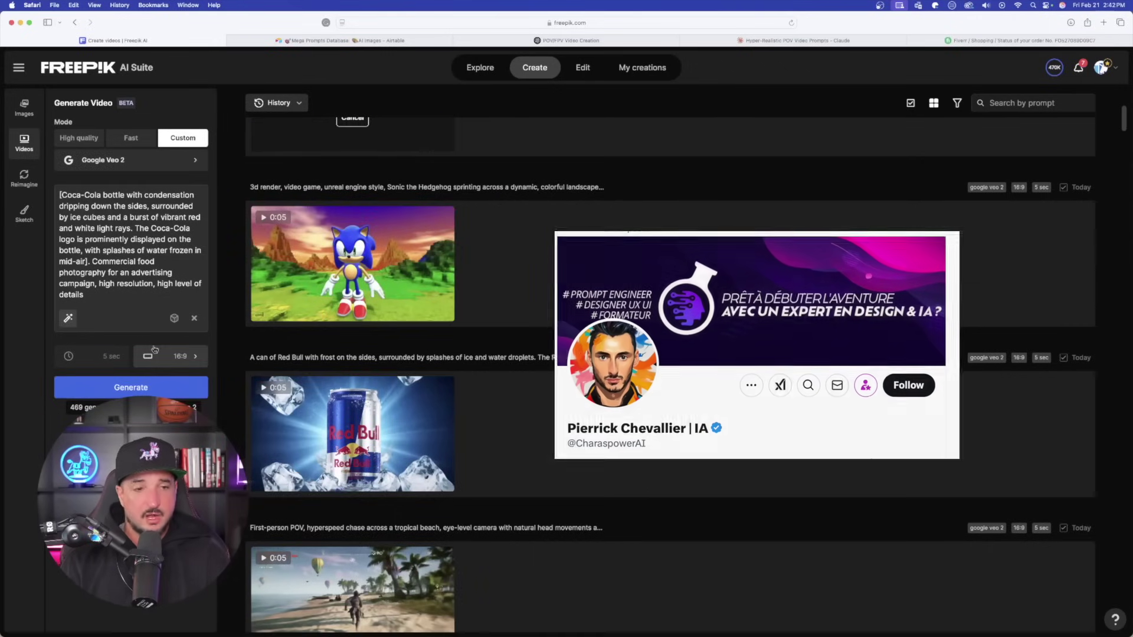
Scroll up in Freepik to the queued Coca-Cola bottle video with ice and splashing water
{"action": "scroll", "coordinate": [490, 401], "scroll_direction": "up", "scroll_amount": 2}
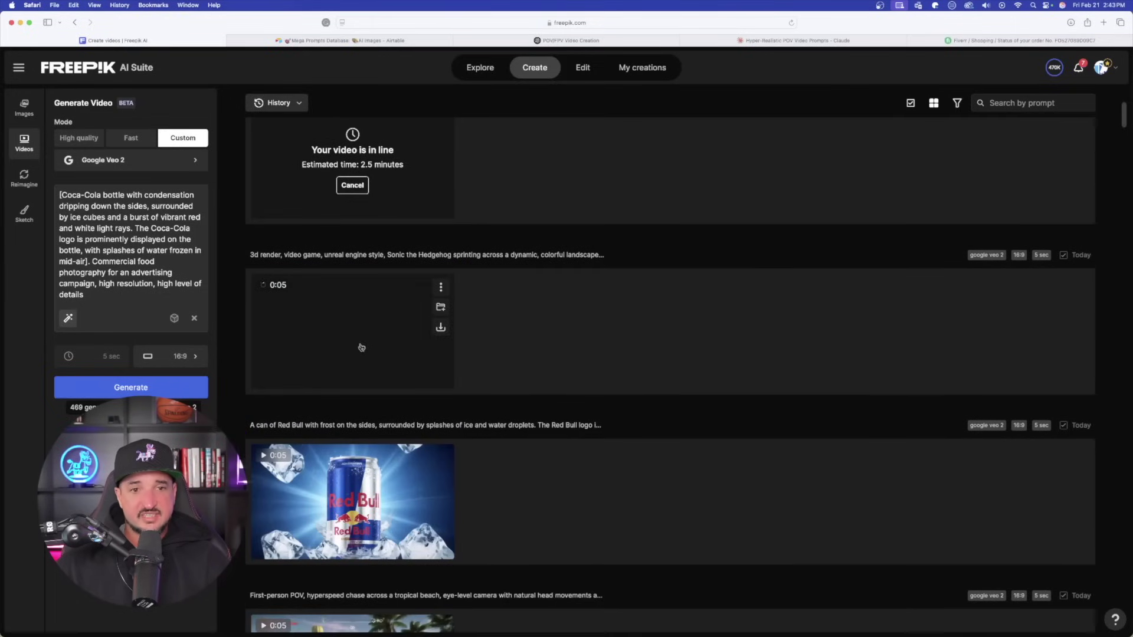